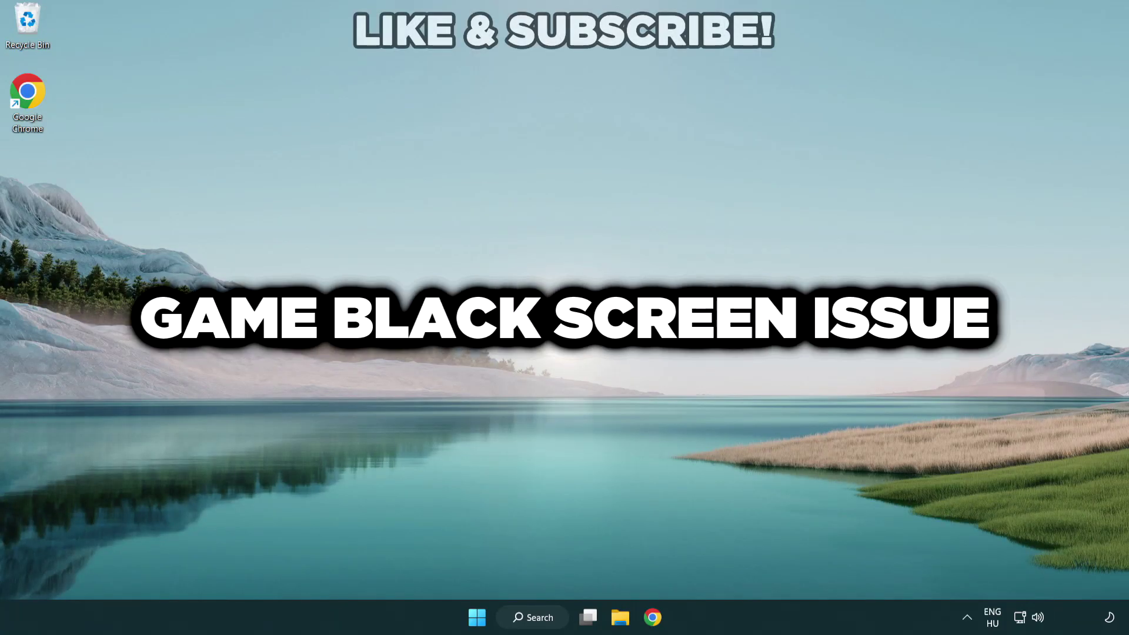
Search Windows for 'device manager' and open the Device Manager best match.
{"action": "left_click", "coordinate": [536, 618]}
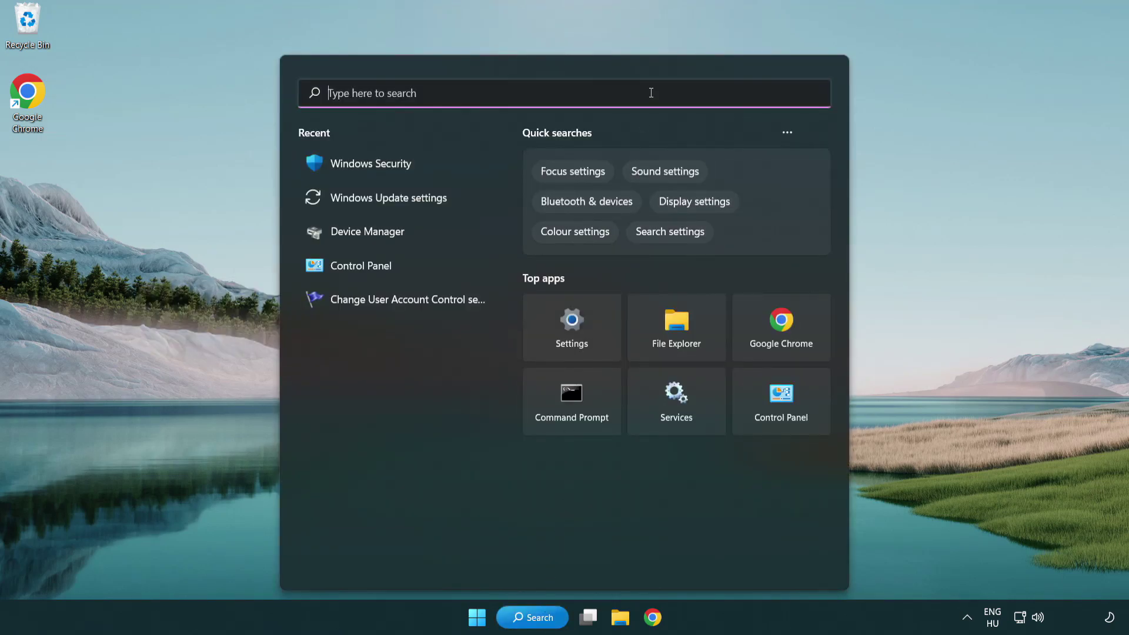
{"action": "type", "text": "device m"}
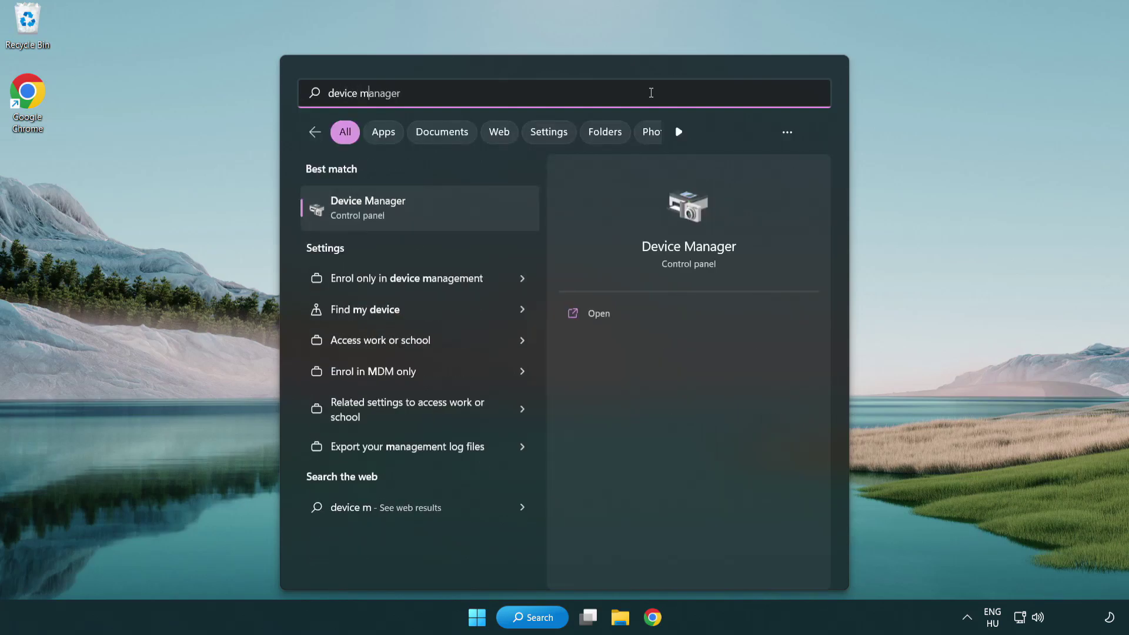
{"action": "type", "text": "anager"}
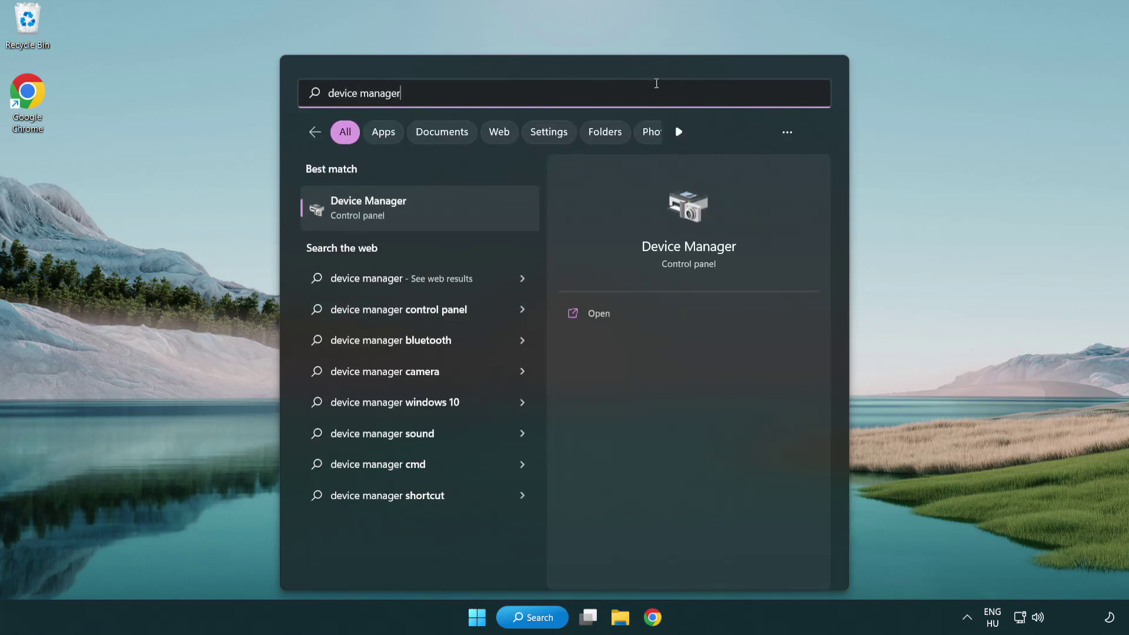
{"action": "left_click", "coordinate": [452, 217]}
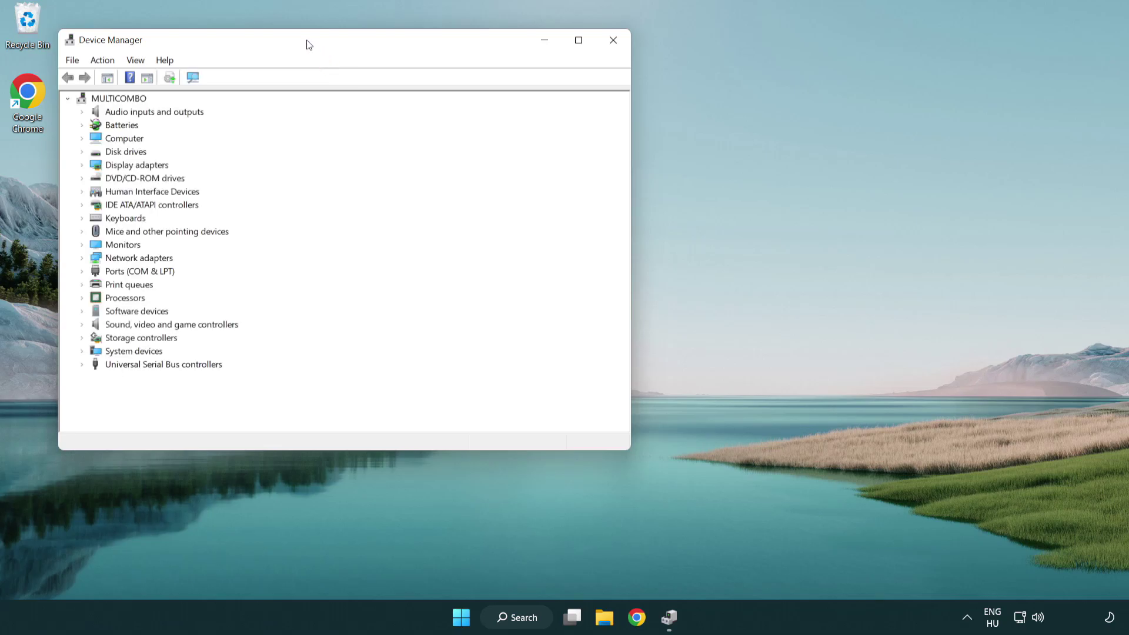
Auto-search for a VMware SVGA 3D display driver update, then close Device Manager.
{"action": "left_click_drag", "start_coordinate": [307, 44], "coordinate": [496, 114]}
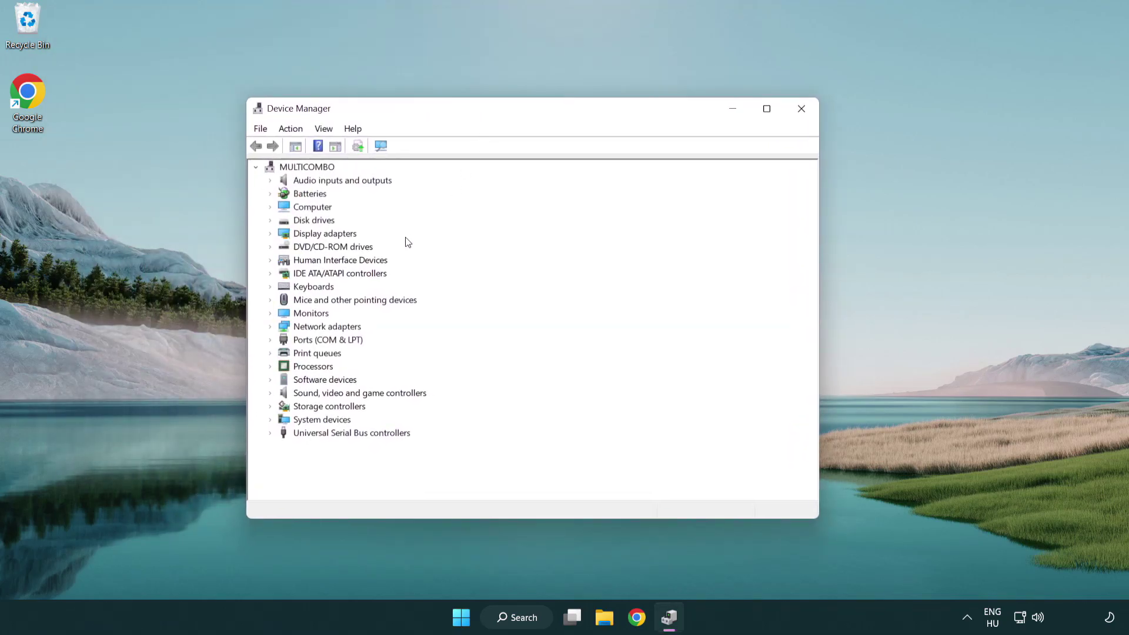
{"action": "left_click", "coordinate": [310, 235]}
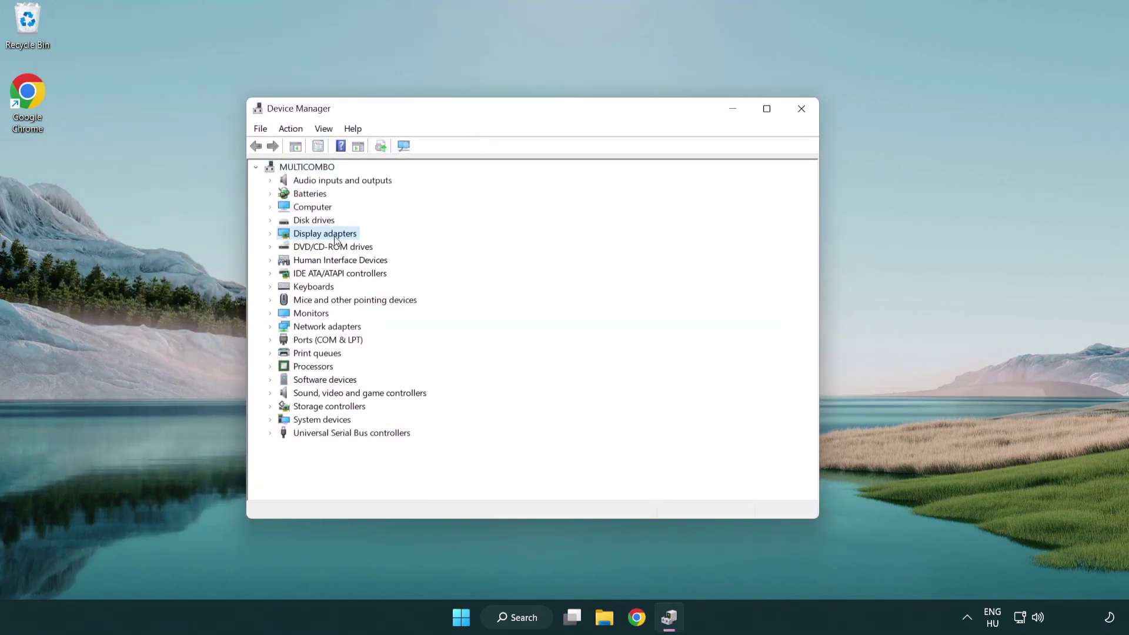
{"action": "left_click", "coordinate": [271, 234]}
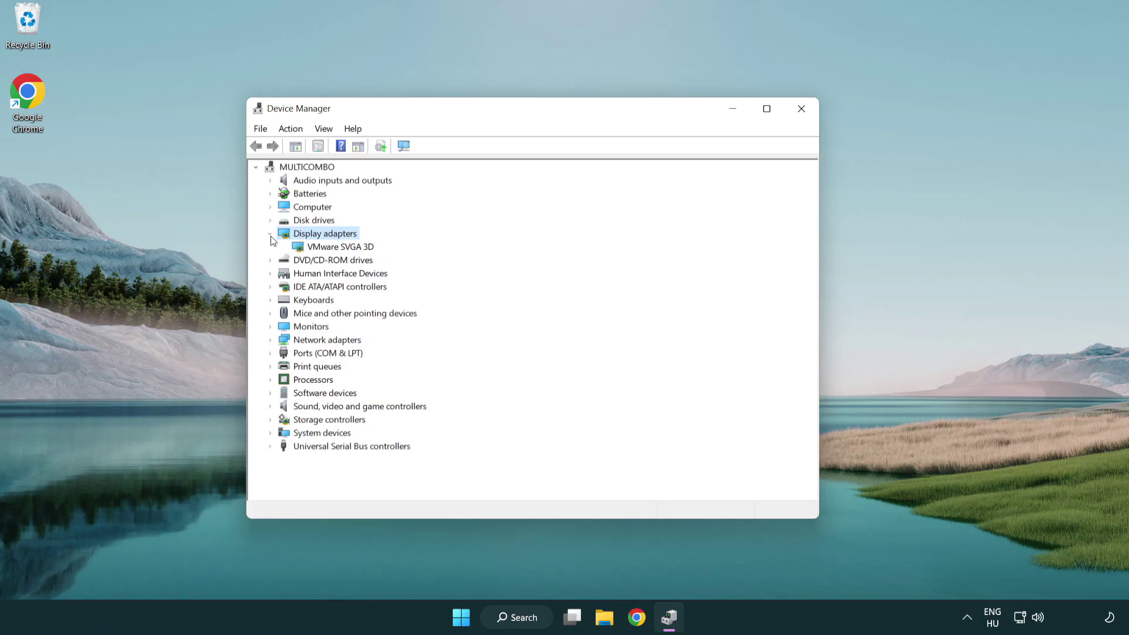
{"action": "left_click", "coordinate": [334, 251]}
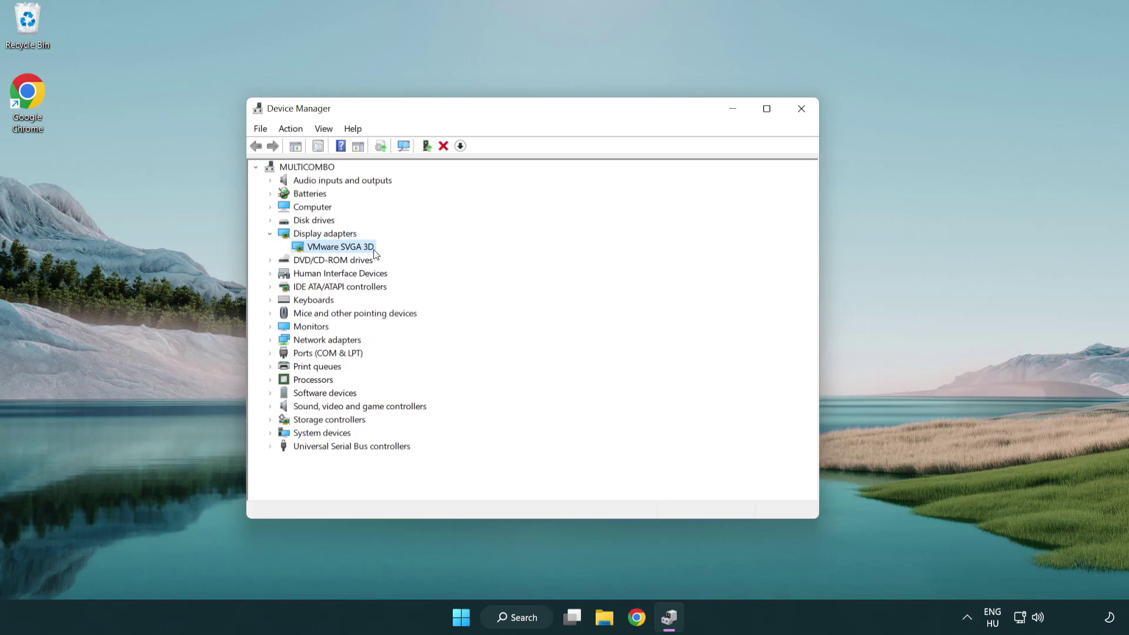
{"action": "right_click", "coordinate": [336, 252]}
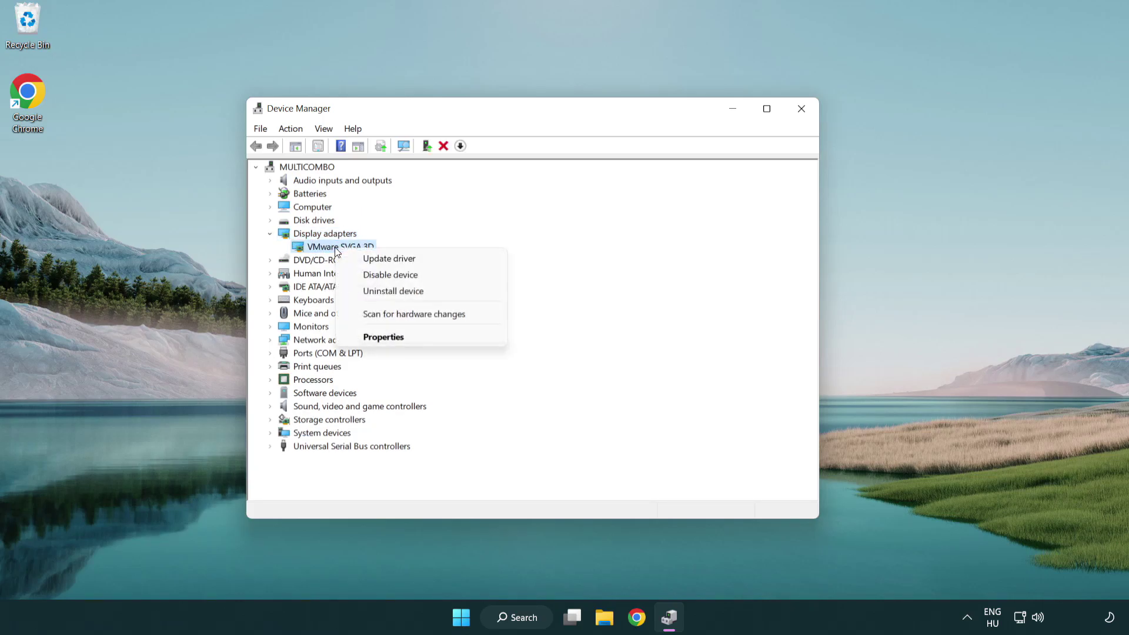
{"action": "left_click", "coordinate": [445, 260]}
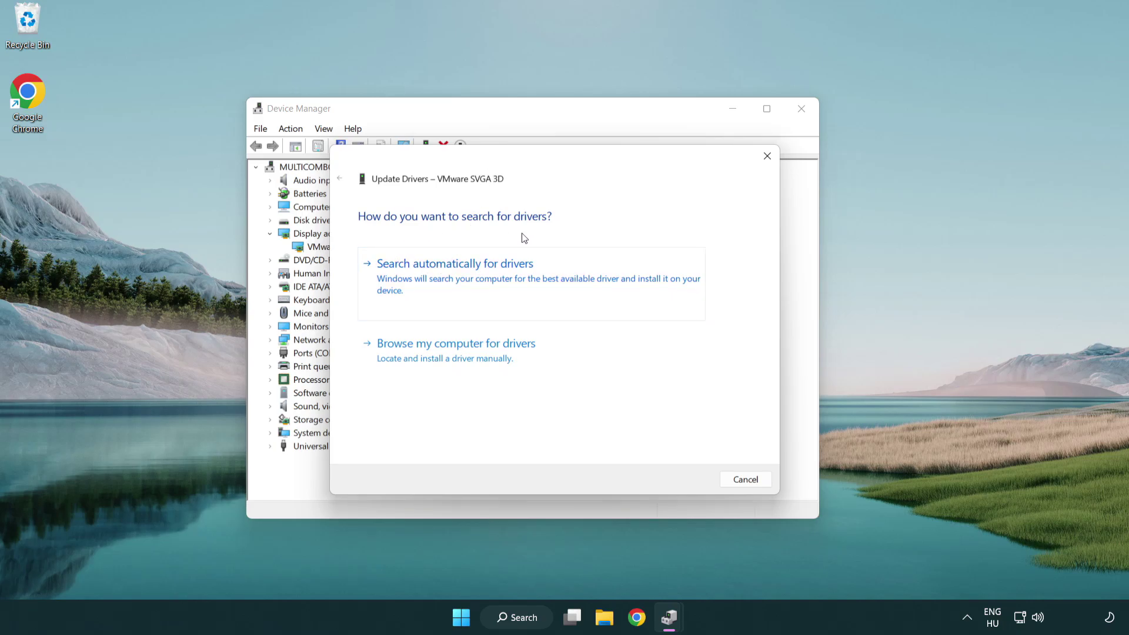
{"action": "left_click", "coordinate": [496, 274]}
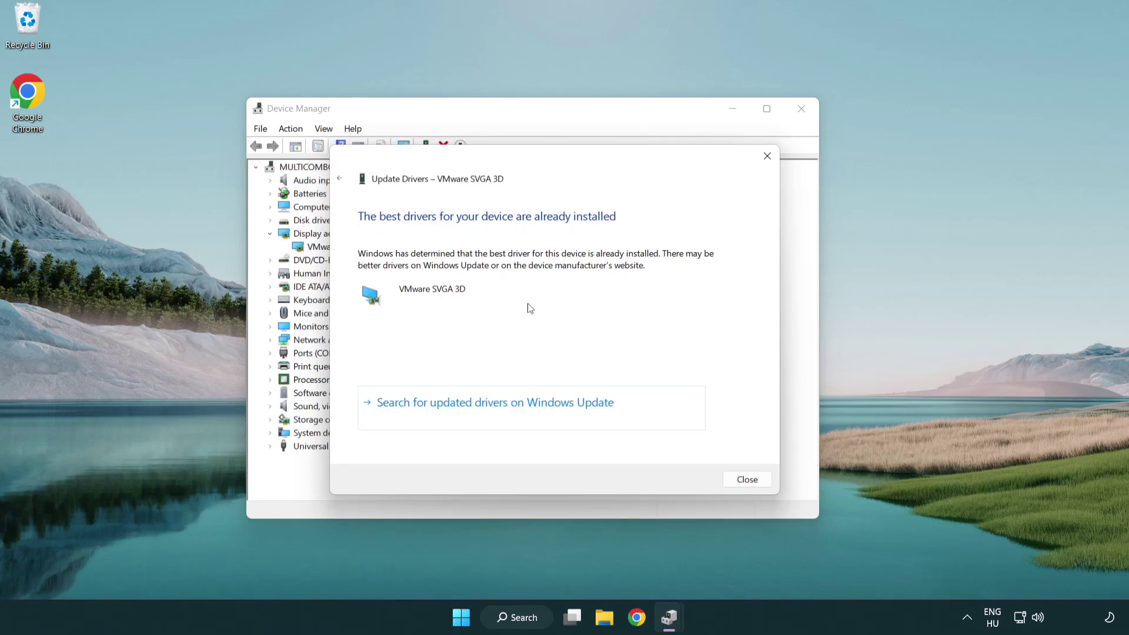
{"action": "left_click", "coordinate": [749, 483]}
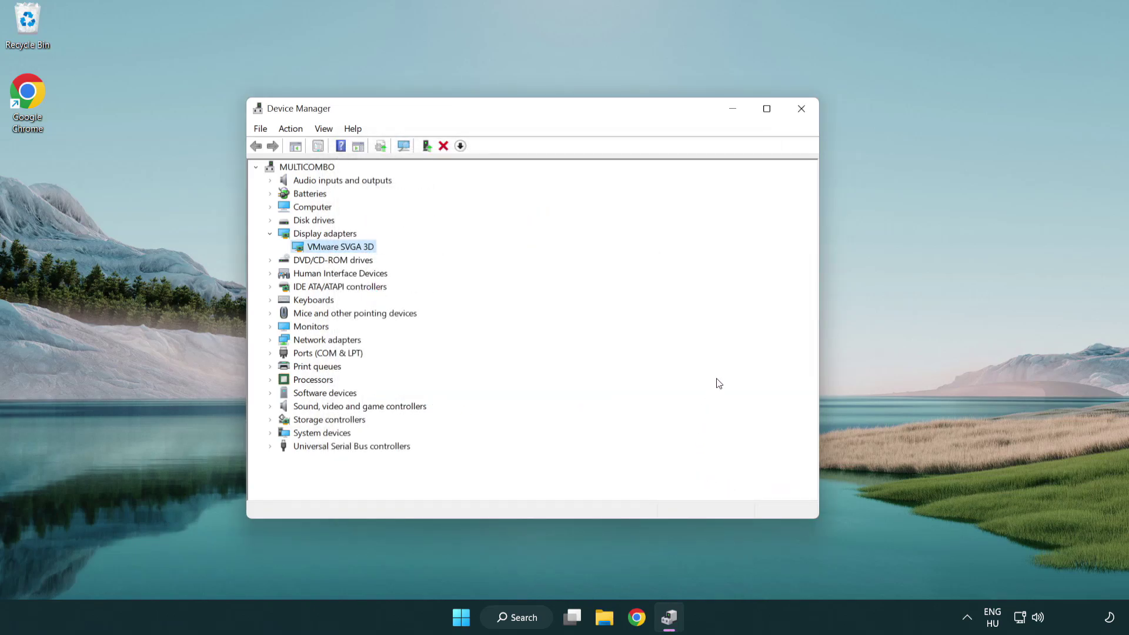
{"action": "left_click", "coordinate": [801, 108]}
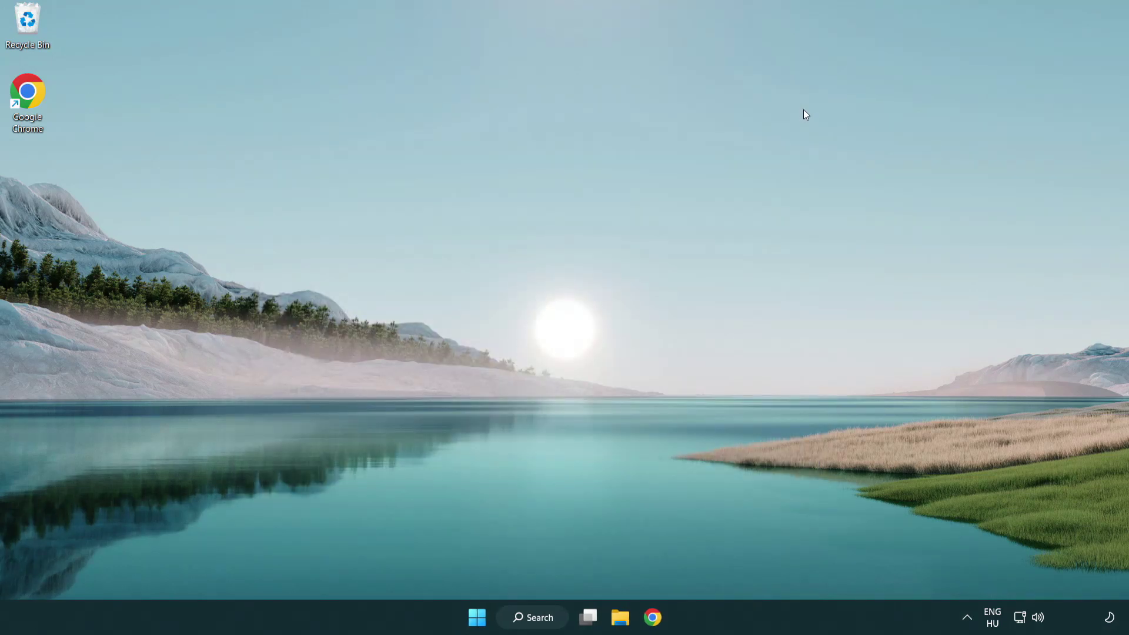
Search Windows for 'update' and open Windows Update settings.
{"action": "left_click", "coordinate": [544, 618]}
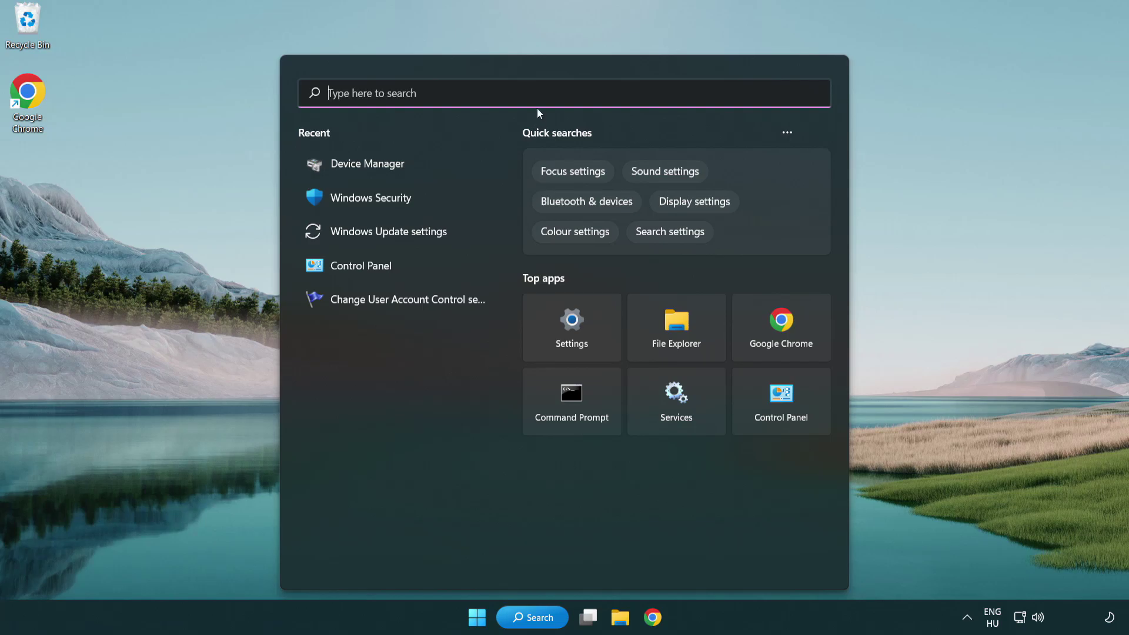
{"action": "type", "text": "u"}
{"action": "type", "text": "pdate"}
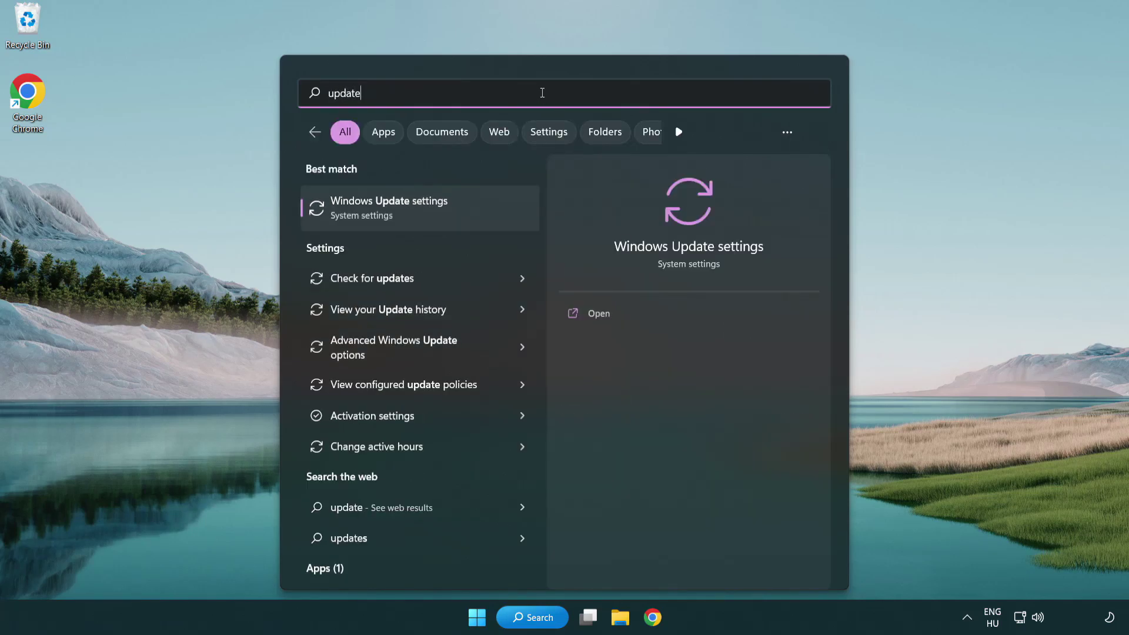
{"action": "left_click", "coordinate": [440, 211]}
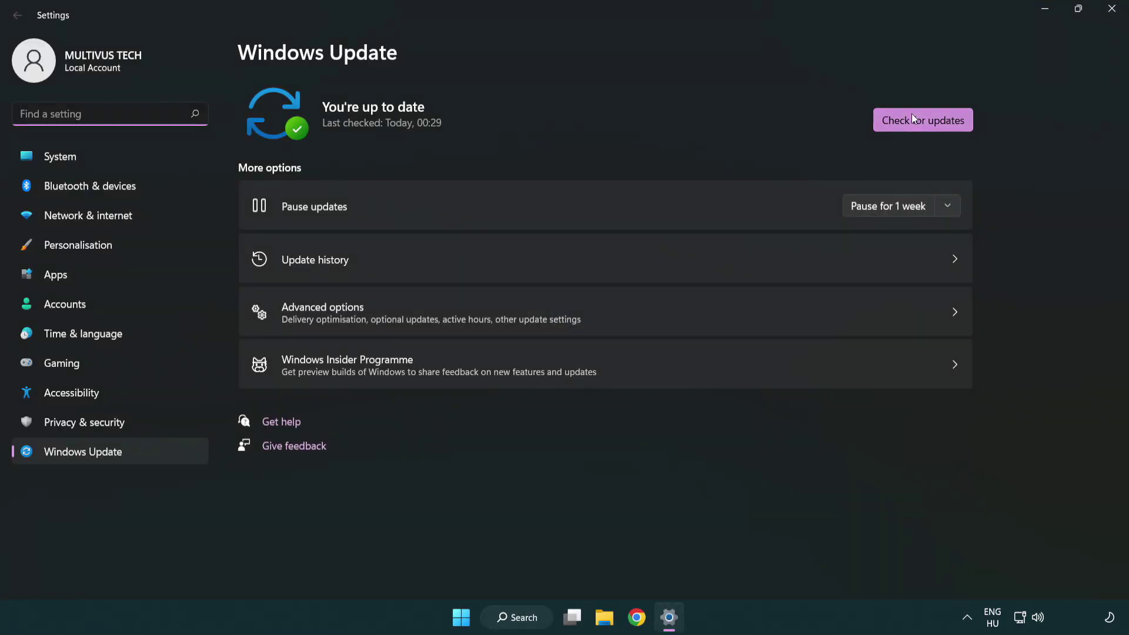
Recheck for Windows updates, confirm the system is up to date, and close Settings.
{"action": "left_click", "coordinate": [942, 130]}
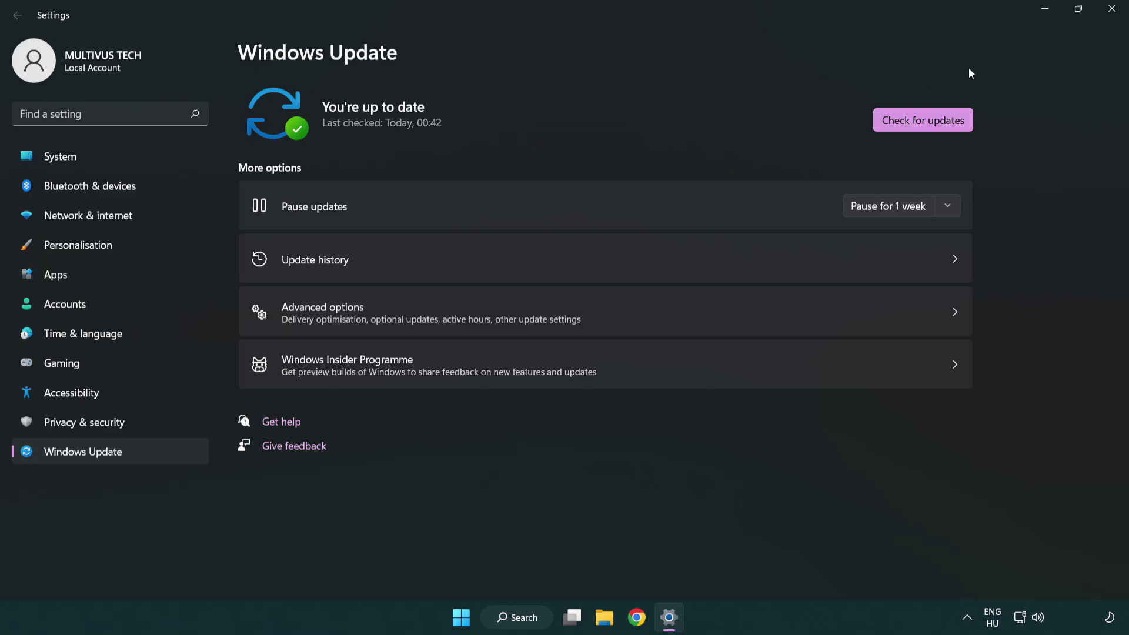
{"action": "left_click", "coordinate": [1108, 17]}
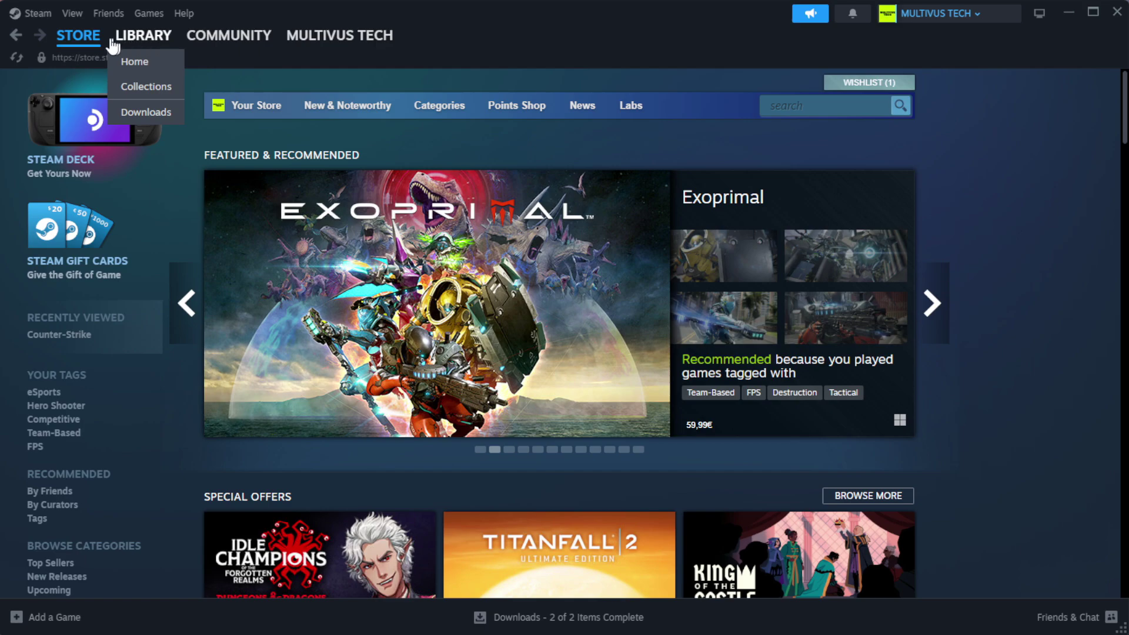
Verify YOUR NOT WORKING GAME's files from its Steam Installed Files properties.
{"action": "left_click", "coordinate": [164, 60]}
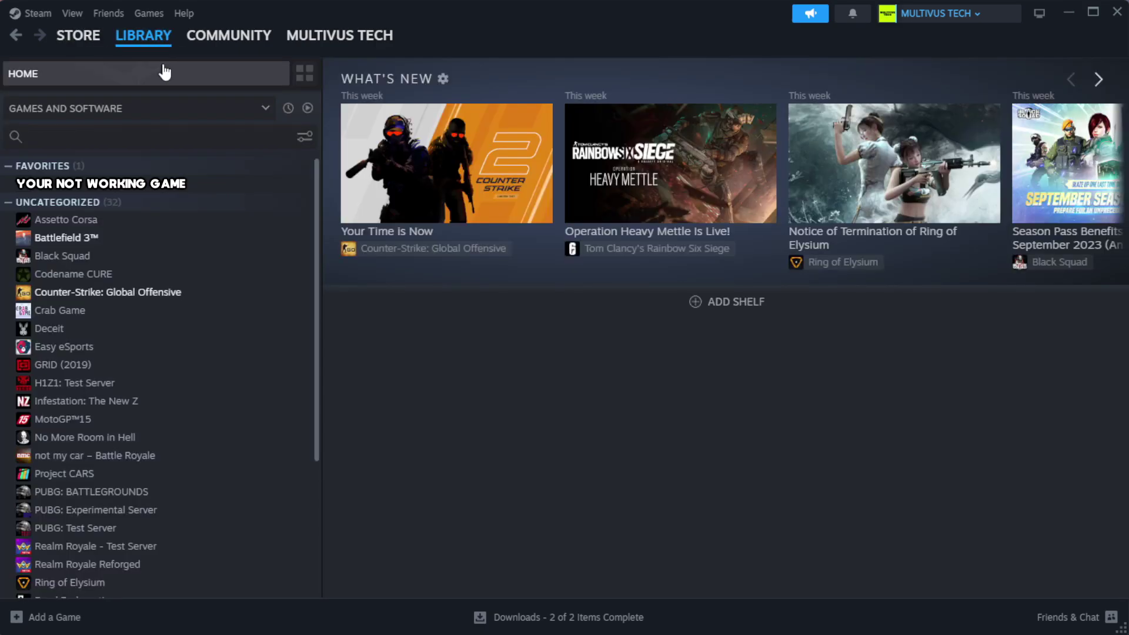
{"action": "right_click", "coordinate": [278, 191]}
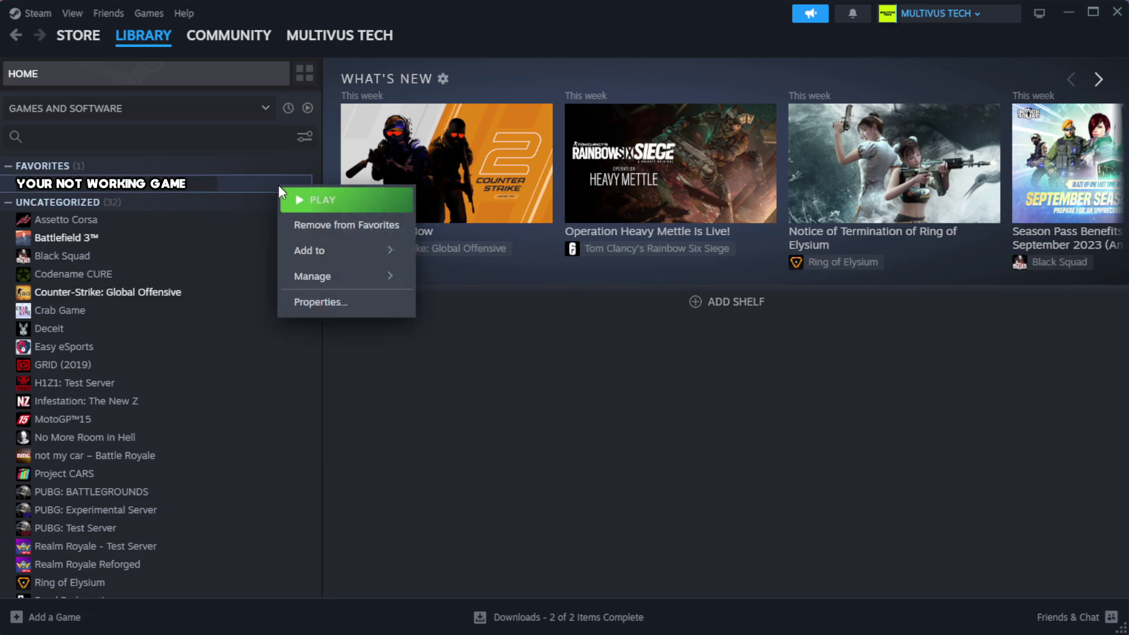
{"action": "left_click", "coordinate": [358, 302]}
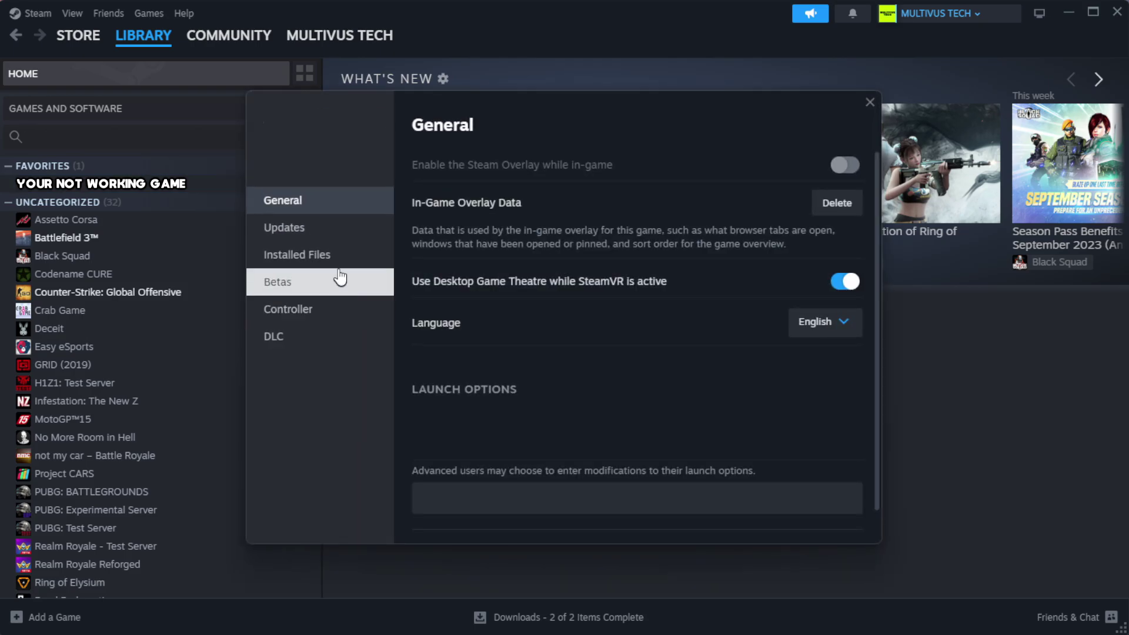
{"action": "left_click", "coordinate": [371, 267]}
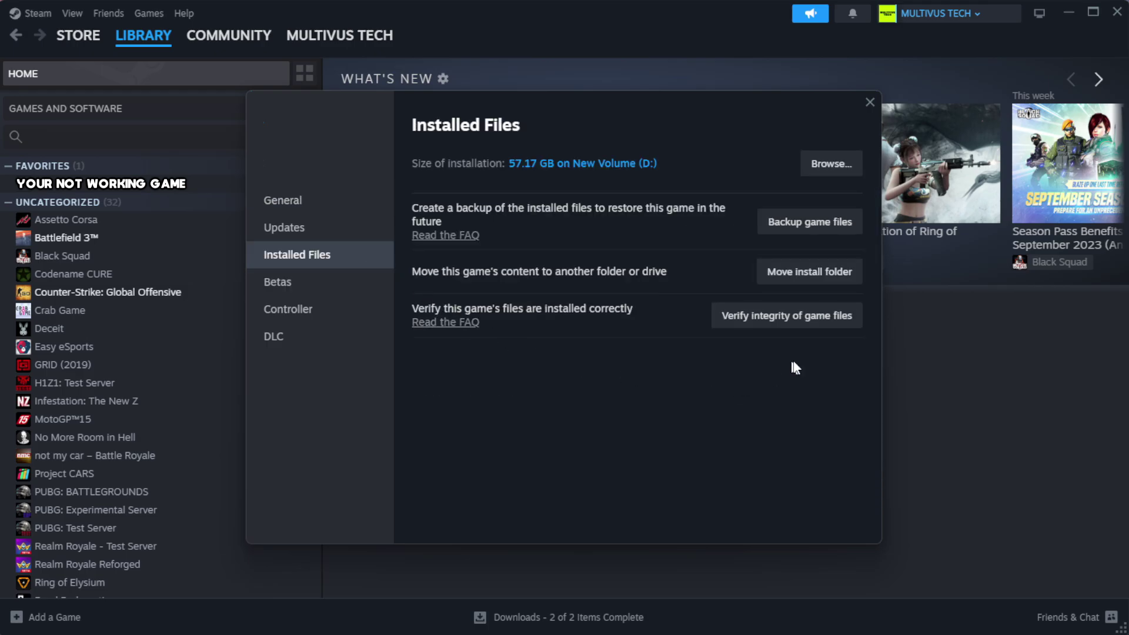
{"action": "left_click", "coordinate": [759, 315]}
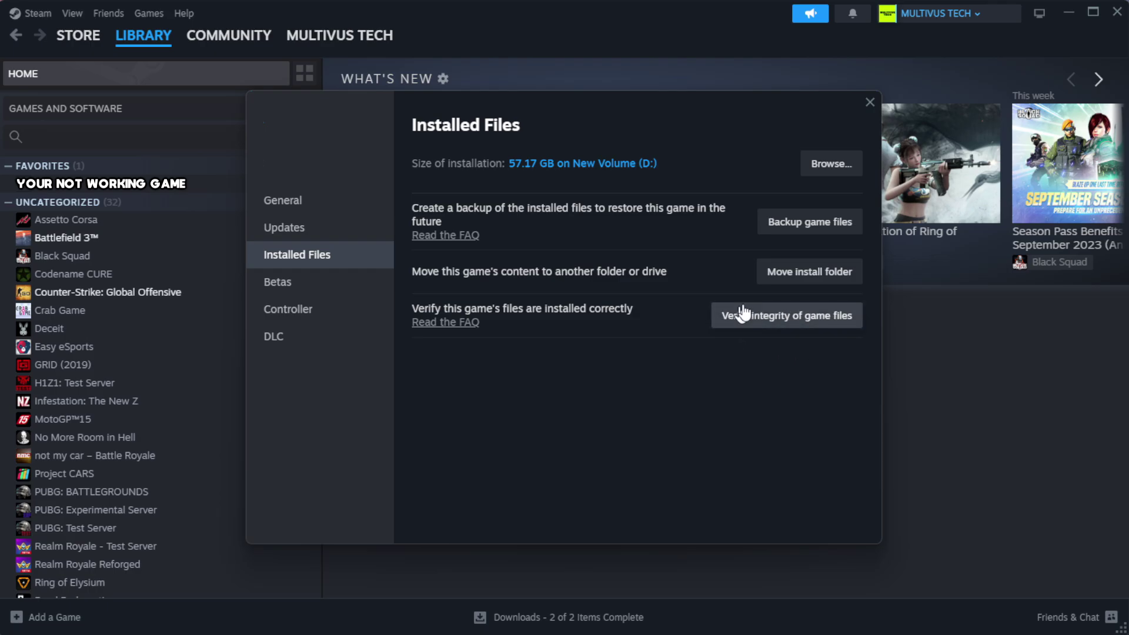
{"action": "left_click", "coordinate": [793, 323]}
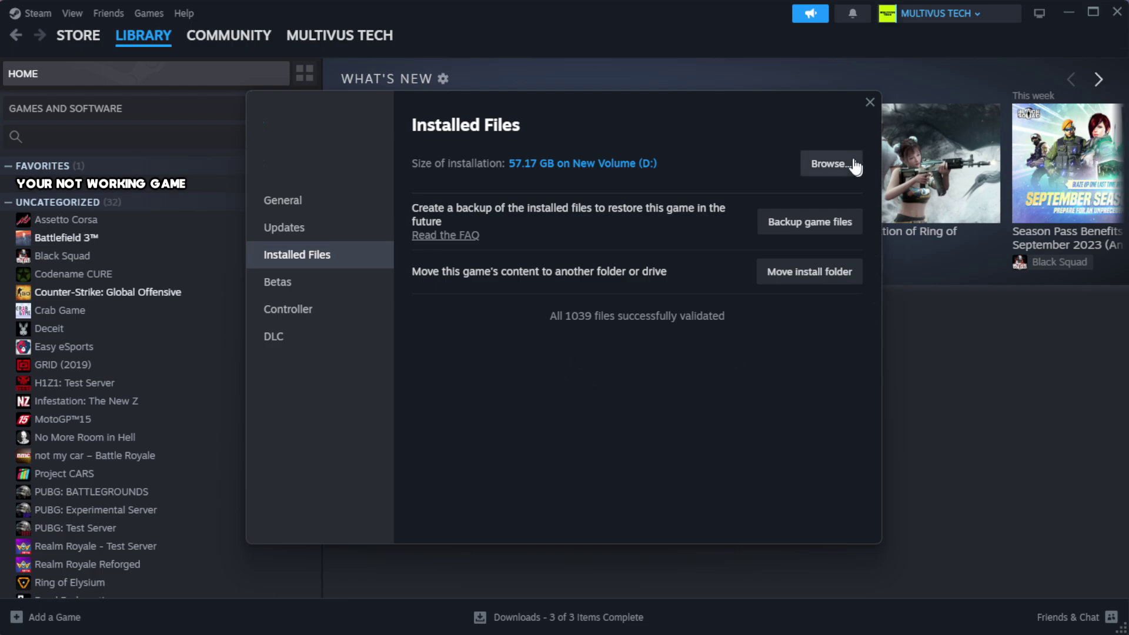
Open the game's install folder and the YOUR NOT WORKING GAME shortcut's Properties dialog.
{"action": "left_click", "coordinate": [829, 164]}
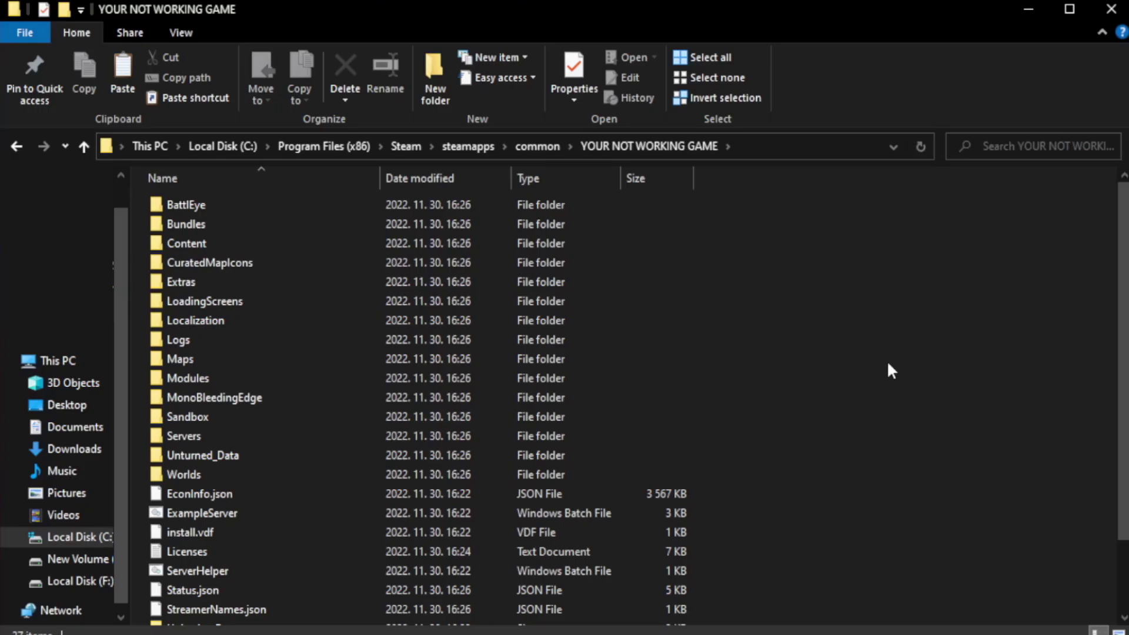
{"action": "scroll", "coordinate": [1094, 362], "scroll_direction": "down", "scroll_amount": 1}
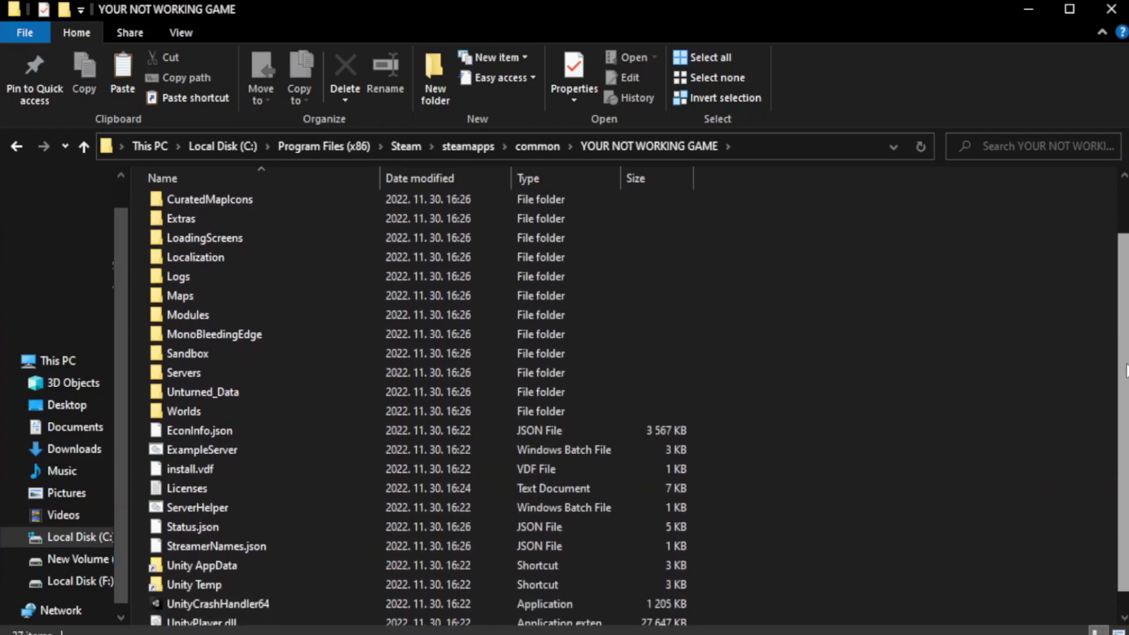
{"action": "scroll", "coordinate": [1112, 398], "scroll_direction": "down", "scroll_amount": 1}
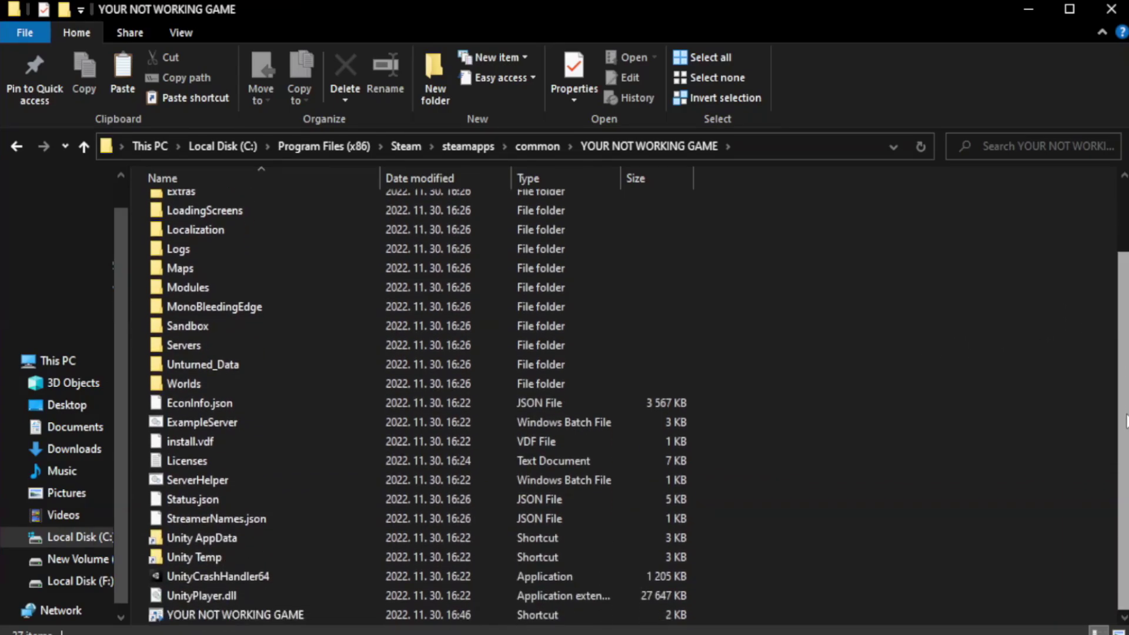
{"action": "left_click", "coordinate": [408, 618]}
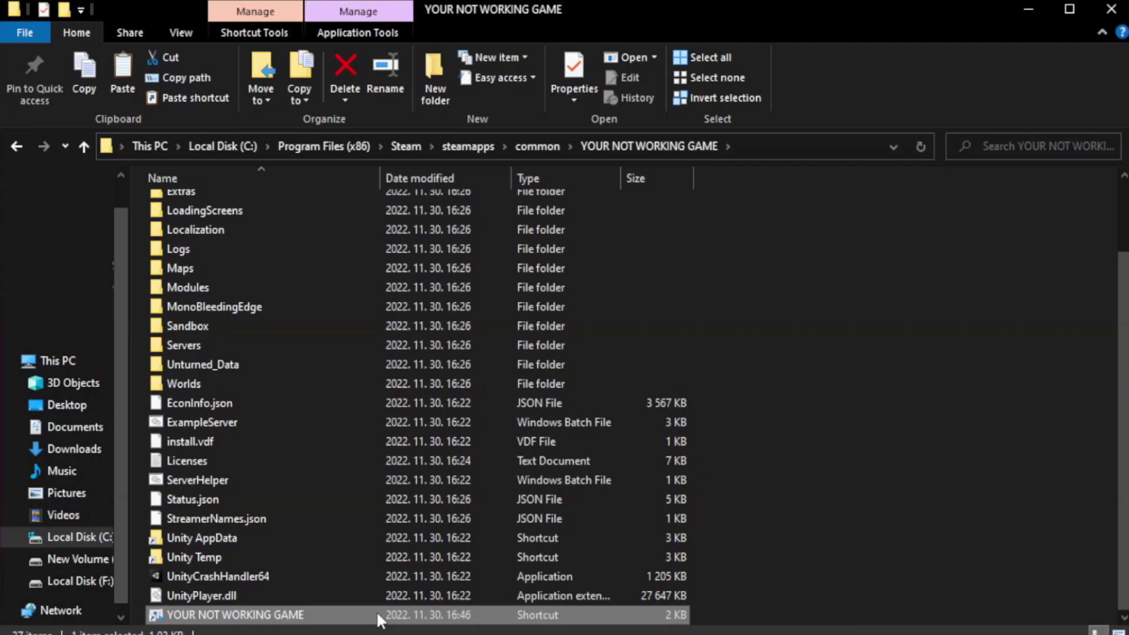
{"action": "right_click", "coordinate": [377, 611]}
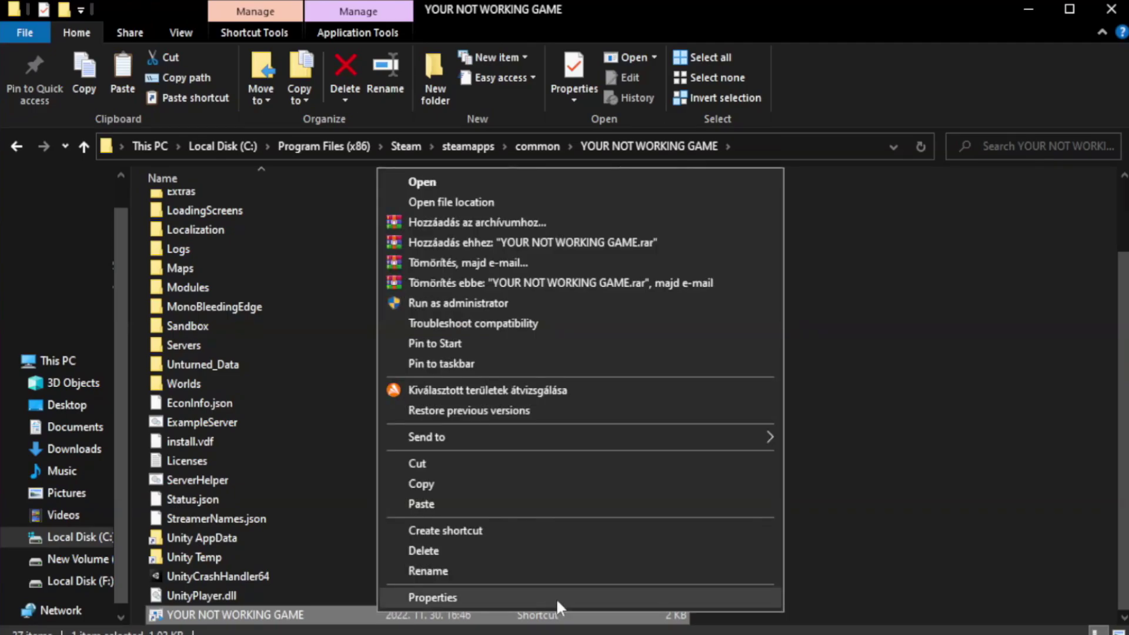
{"action": "left_click", "coordinate": [576, 593]}
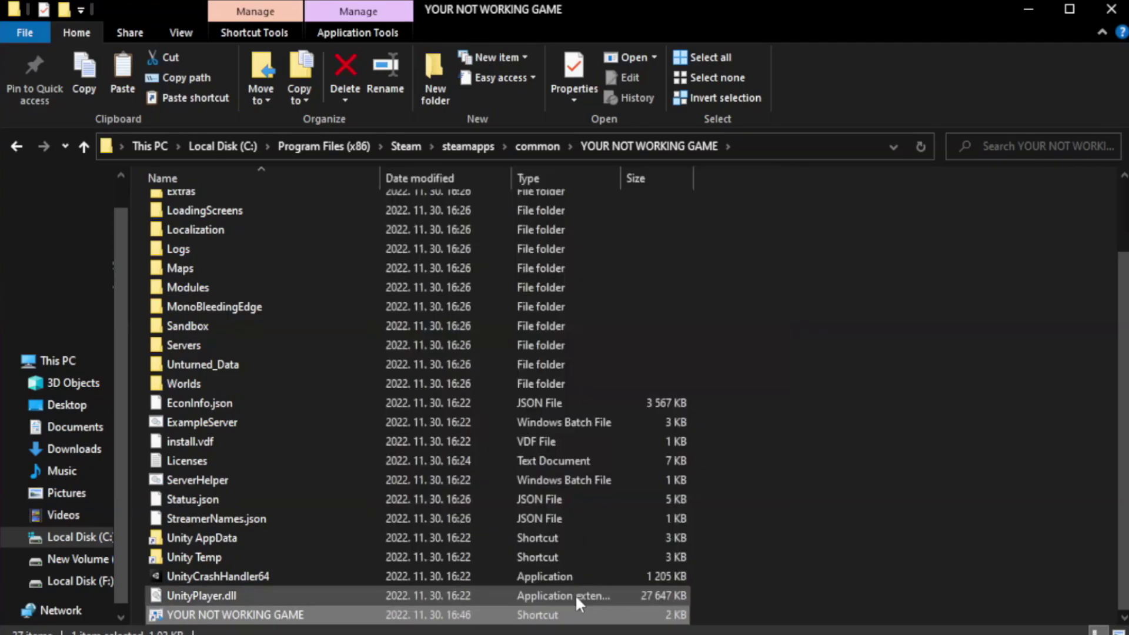
{"action": "left_click_drag", "start_coordinate": [566, 324], "coordinate": [570, 122]}
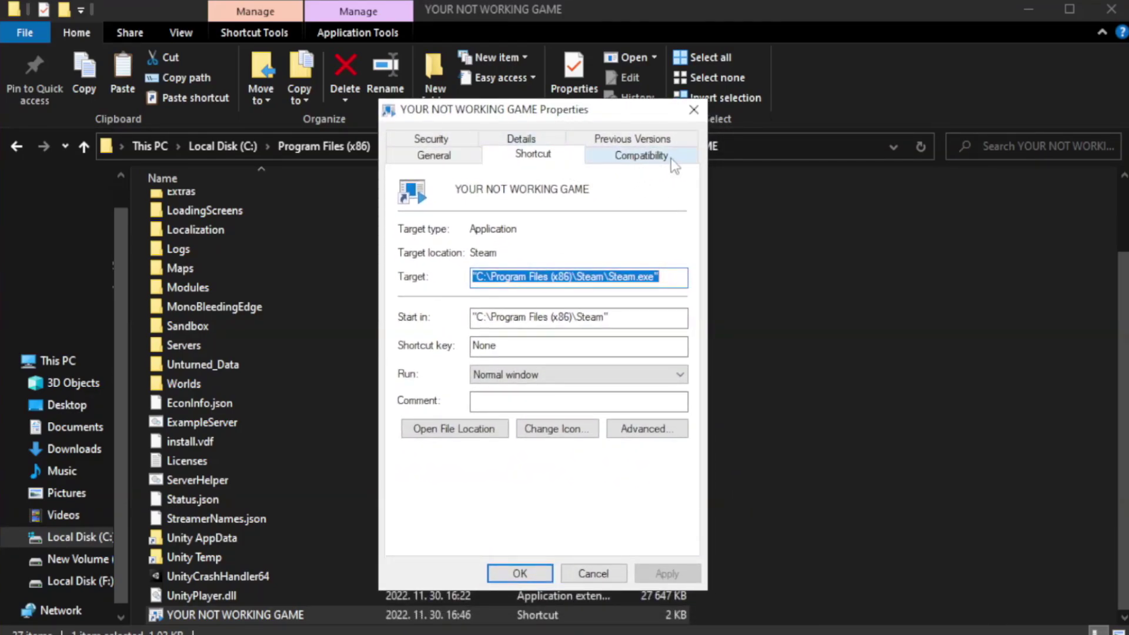
Give the shortcut Windows 8 compatibility, no fullscreen optimizations, admin rights, and save.
{"action": "left_click", "coordinate": [635, 160]}
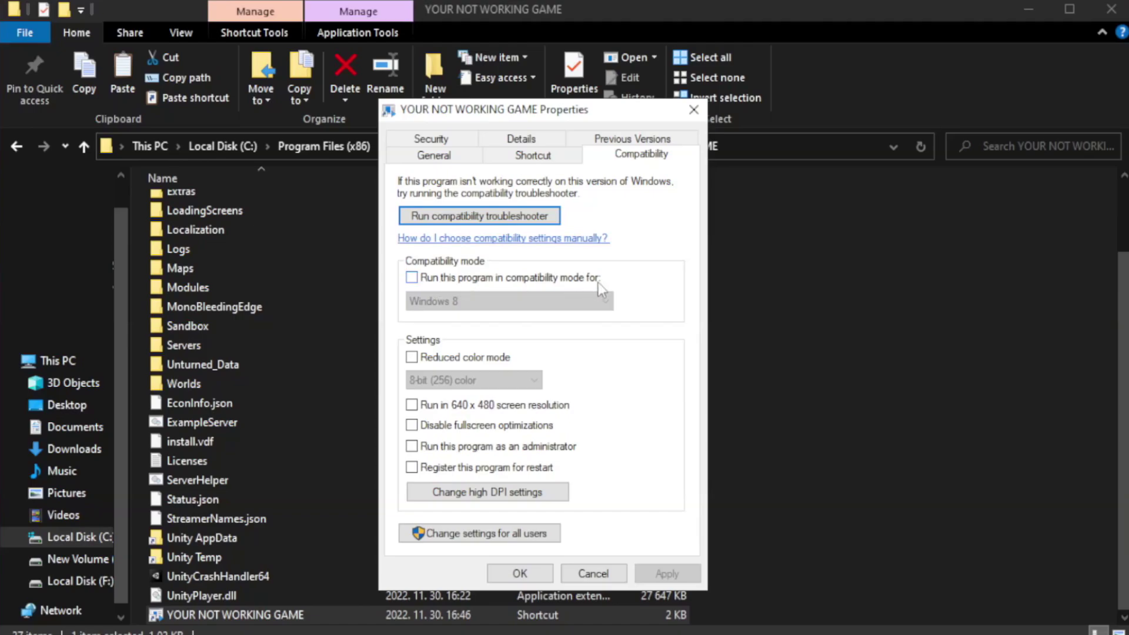
{"action": "left_click", "coordinate": [447, 277]}
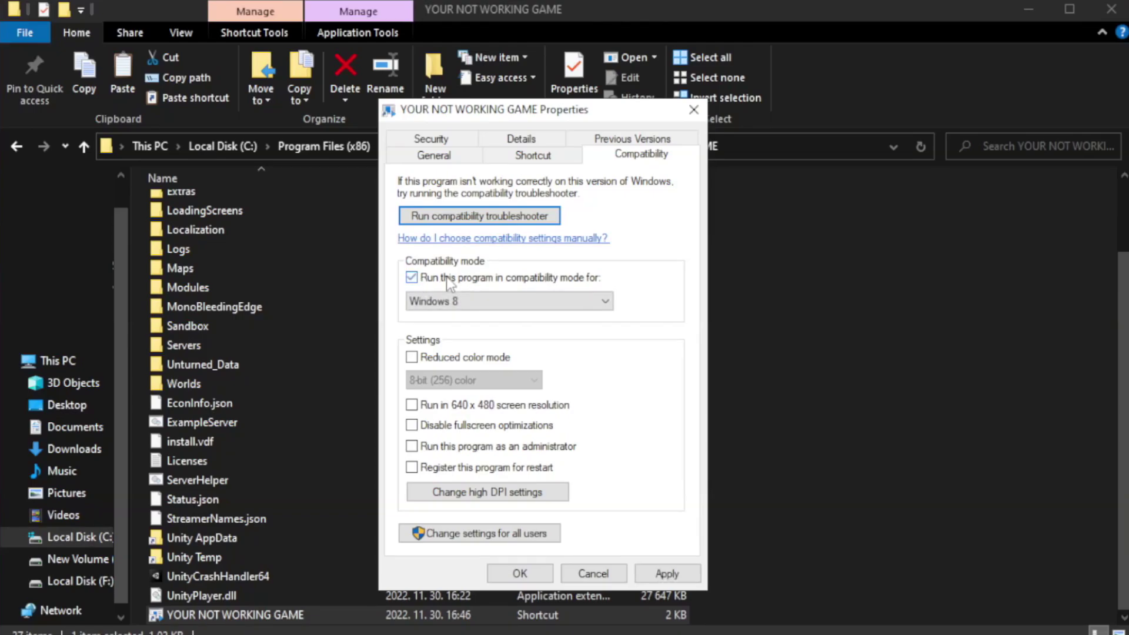
{"action": "left_click", "coordinate": [498, 300]}
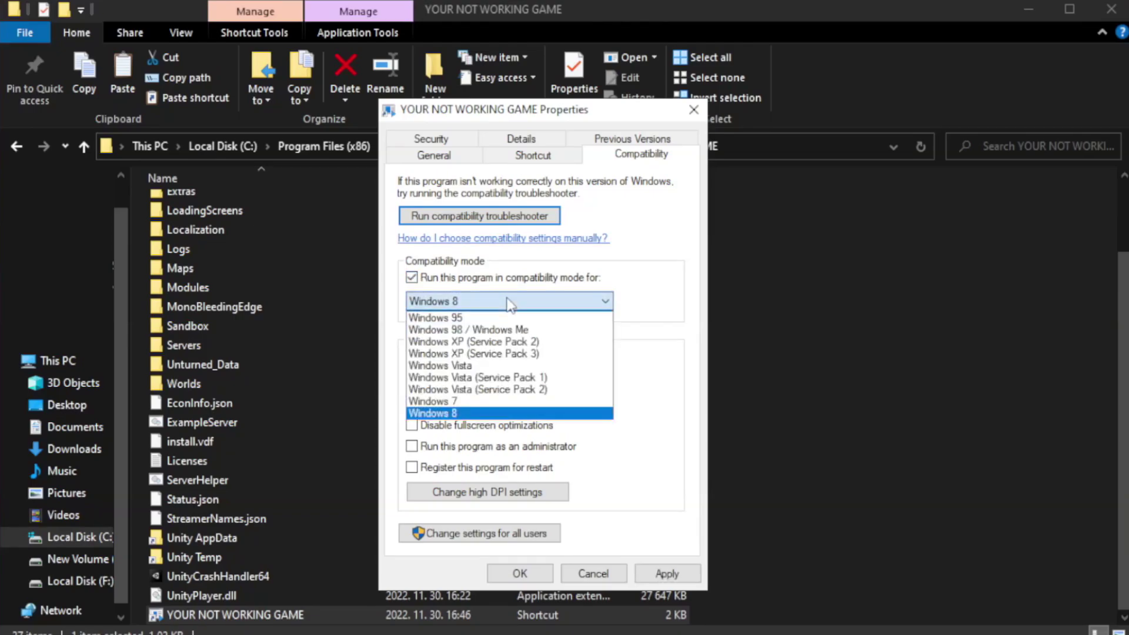
{"action": "left_click", "coordinate": [477, 414]}
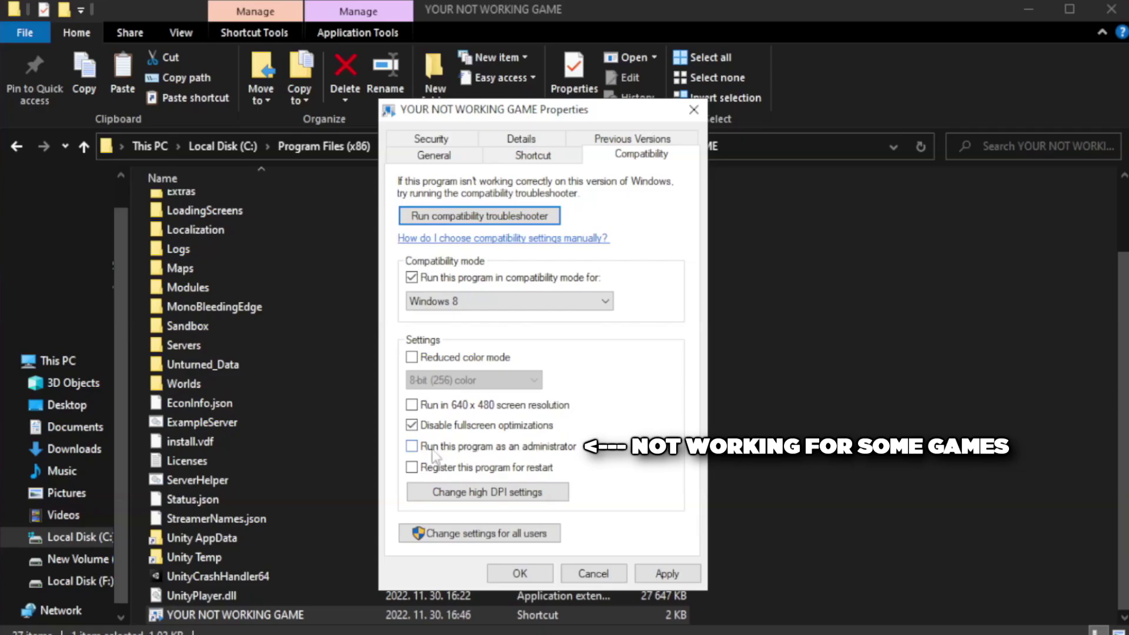
{"action": "left_click", "coordinate": [445, 455]}
{"action": "left_click", "coordinate": [664, 575]}
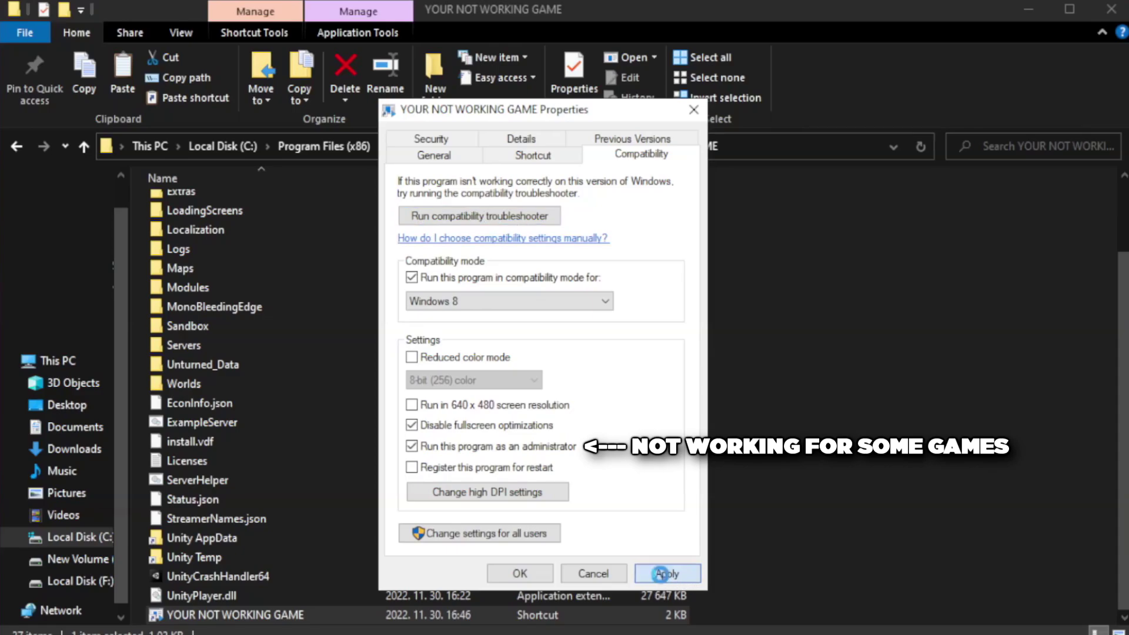
{"action": "left_click", "coordinate": [520, 576]}
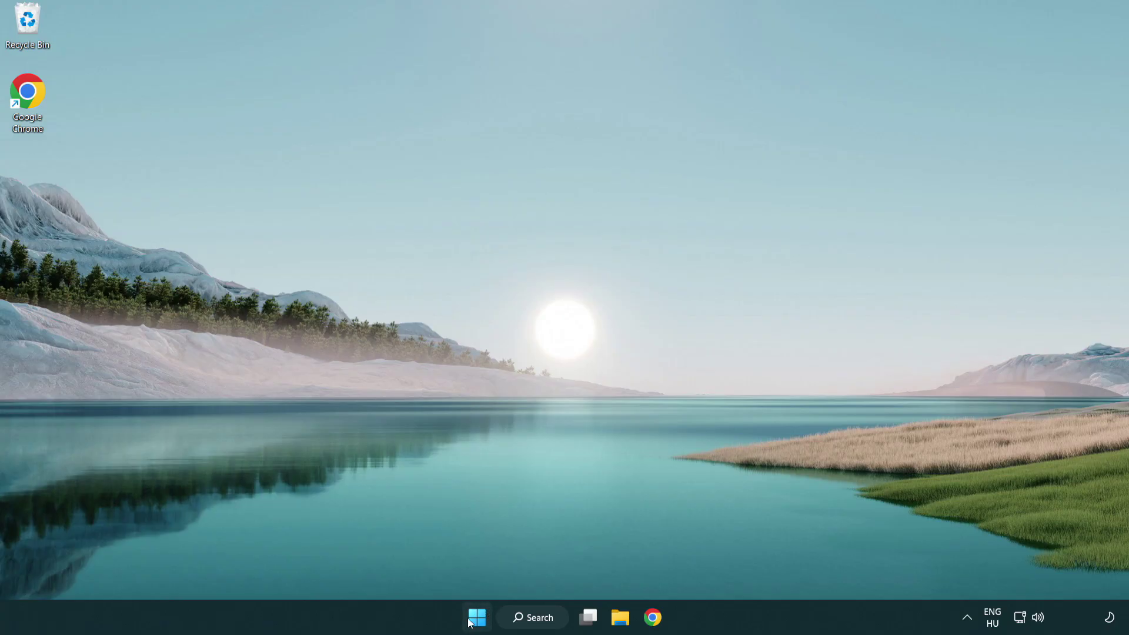
Open Task Manager from the Start quick links and show its Startup apps list.
{"action": "right_click", "coordinate": [478, 622]}
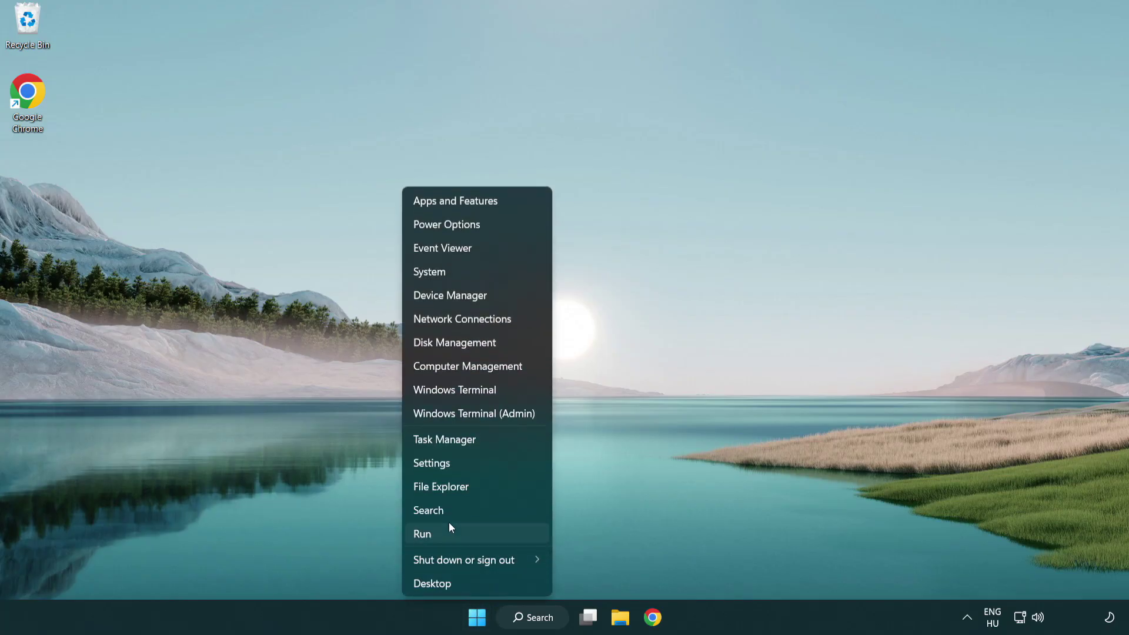
{"action": "left_click", "coordinate": [498, 446]}
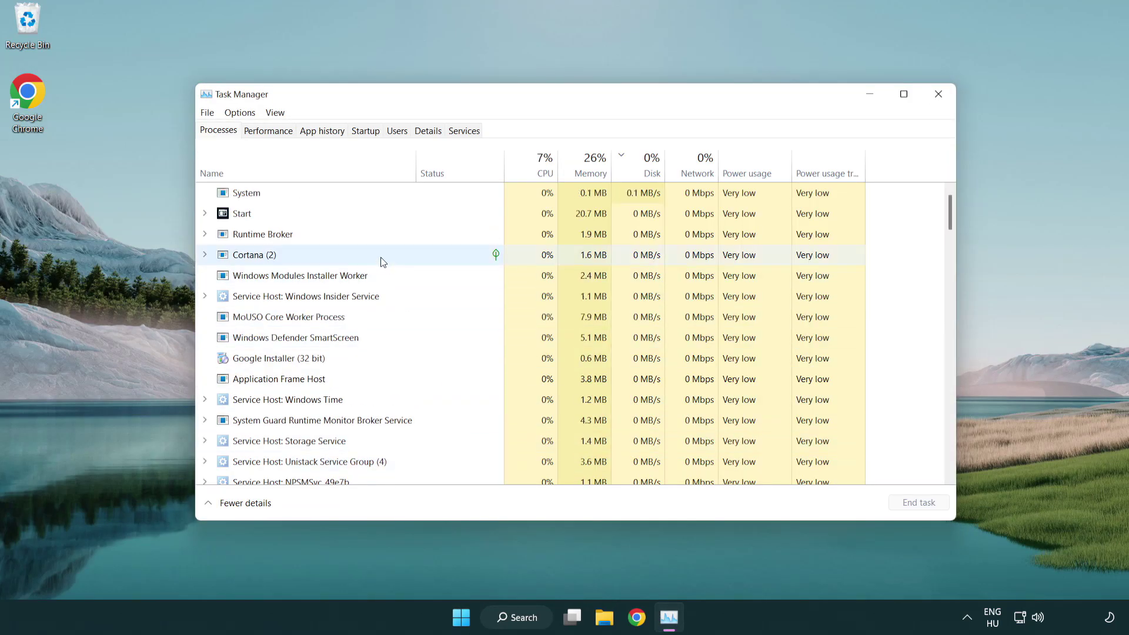
{"action": "left_click", "coordinate": [367, 132]}
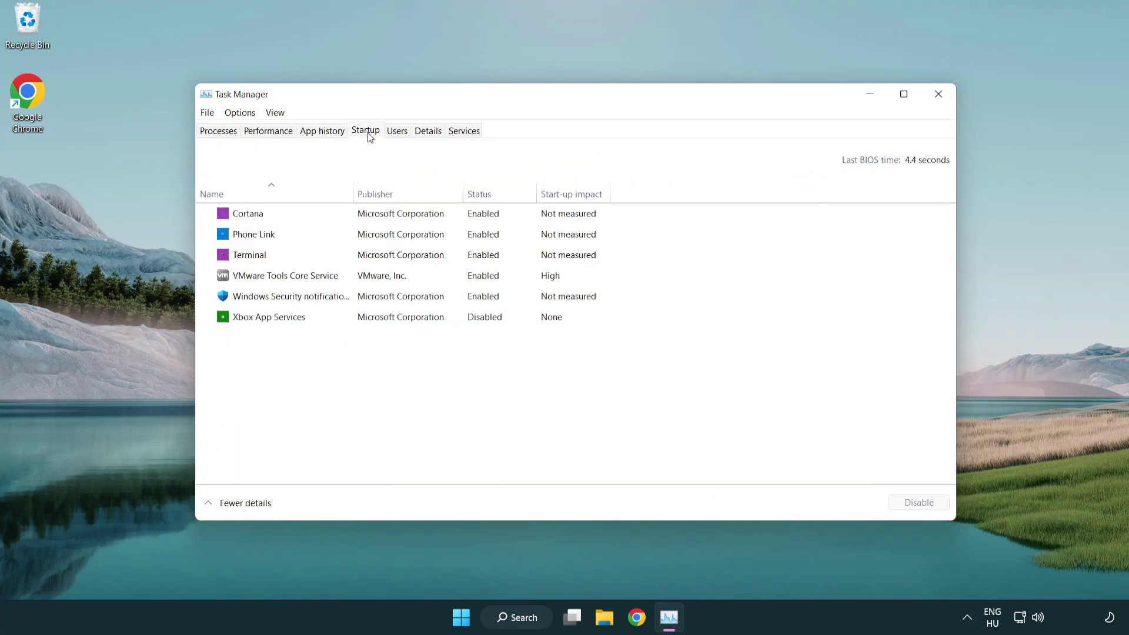
Disable Terminal, Phone Link, Cortana and Windows Security at startup, then close Task Manager.
{"action": "left_click", "coordinate": [368, 257]}
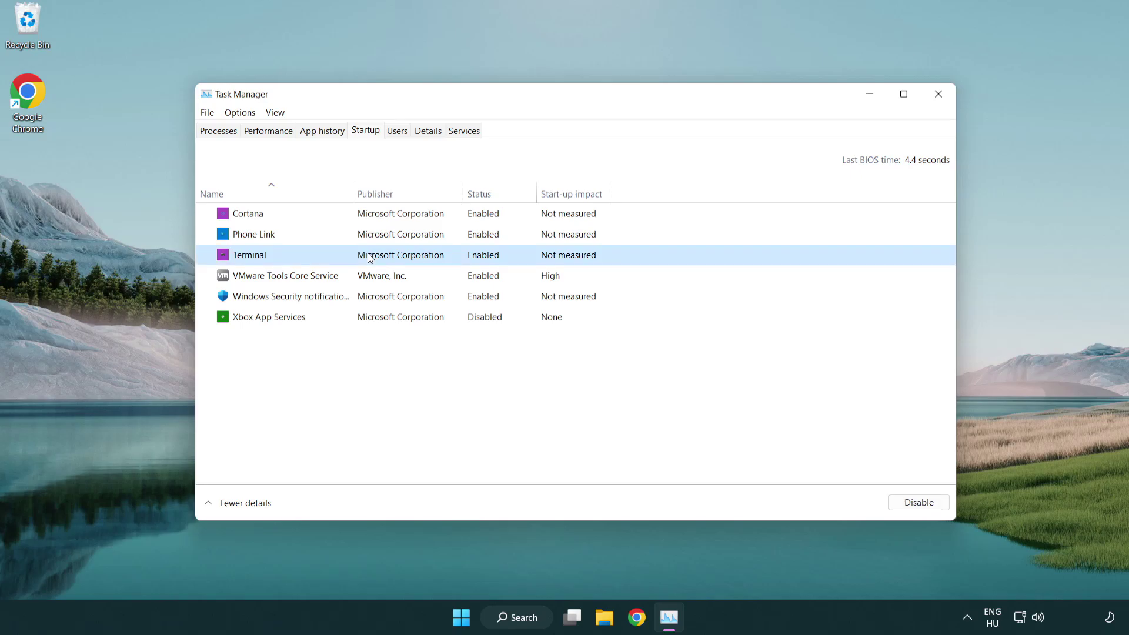
{"action": "left_click", "coordinate": [918, 502]}
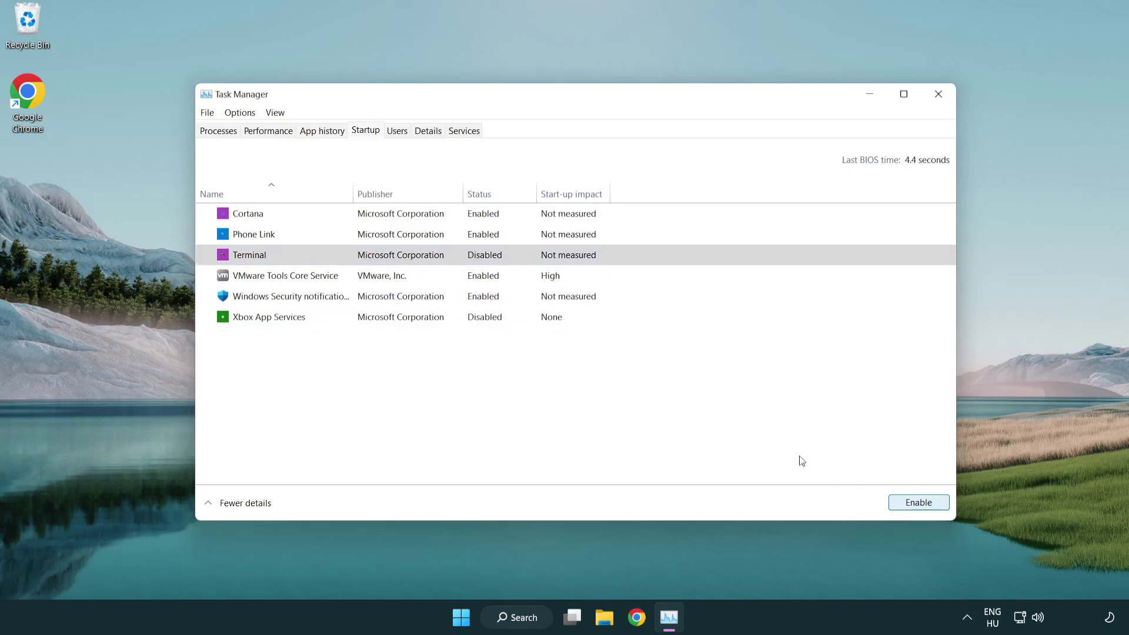
{"action": "left_click", "coordinate": [472, 237]}
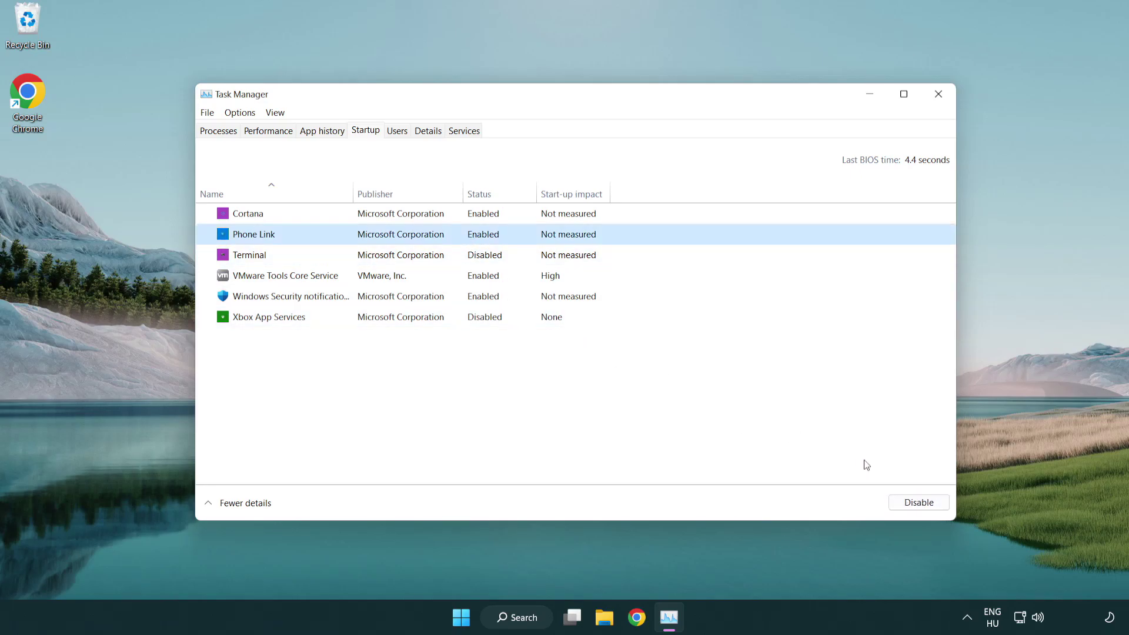
{"action": "left_click", "coordinate": [918, 504]}
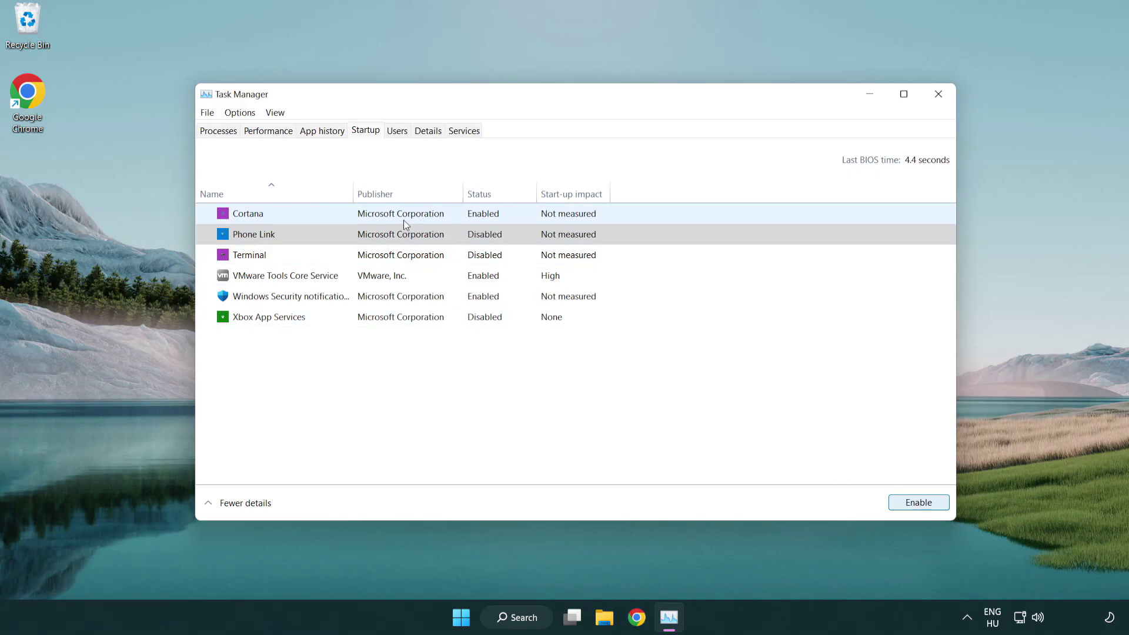
{"action": "left_click", "coordinate": [403, 220]}
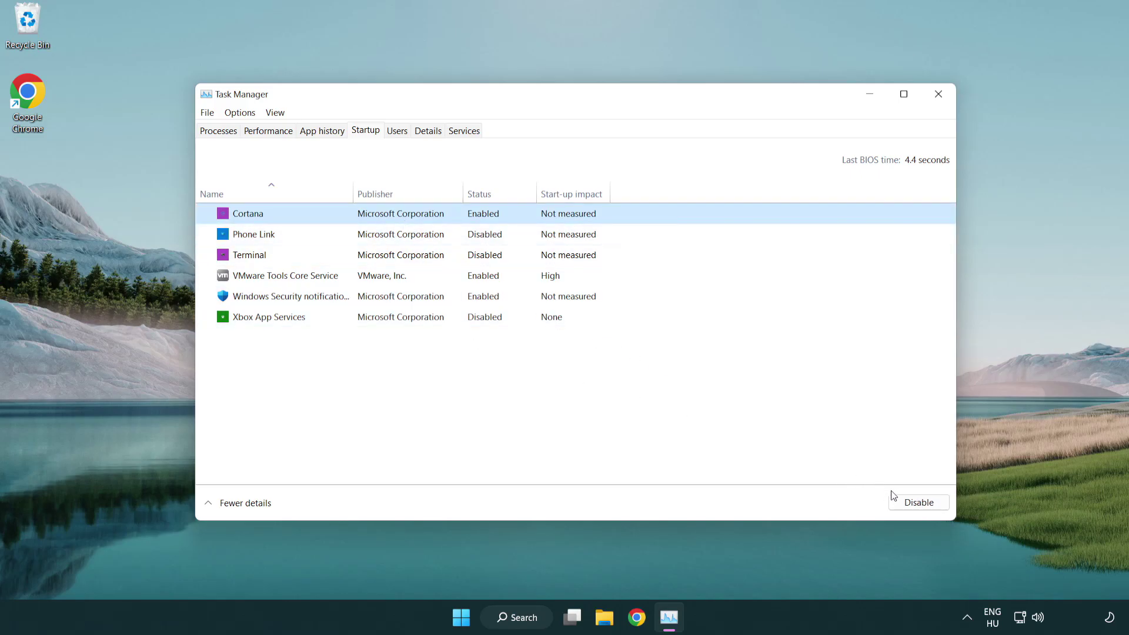
{"action": "left_click", "coordinate": [914, 502]}
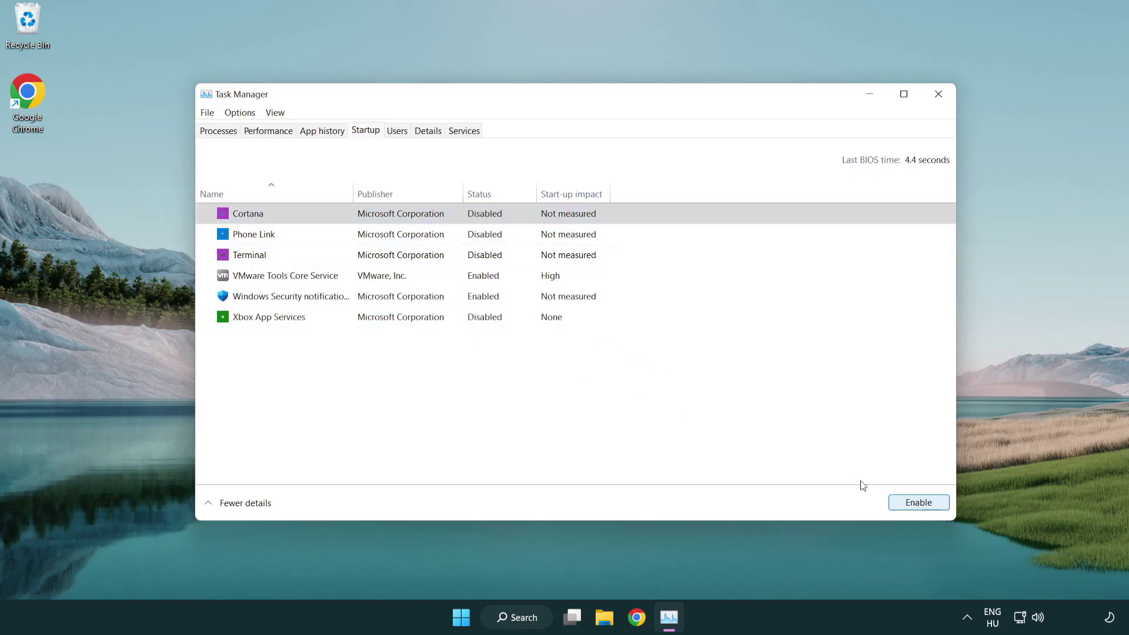
{"action": "left_click", "coordinate": [536, 305]}
{"action": "left_click", "coordinate": [891, 501]}
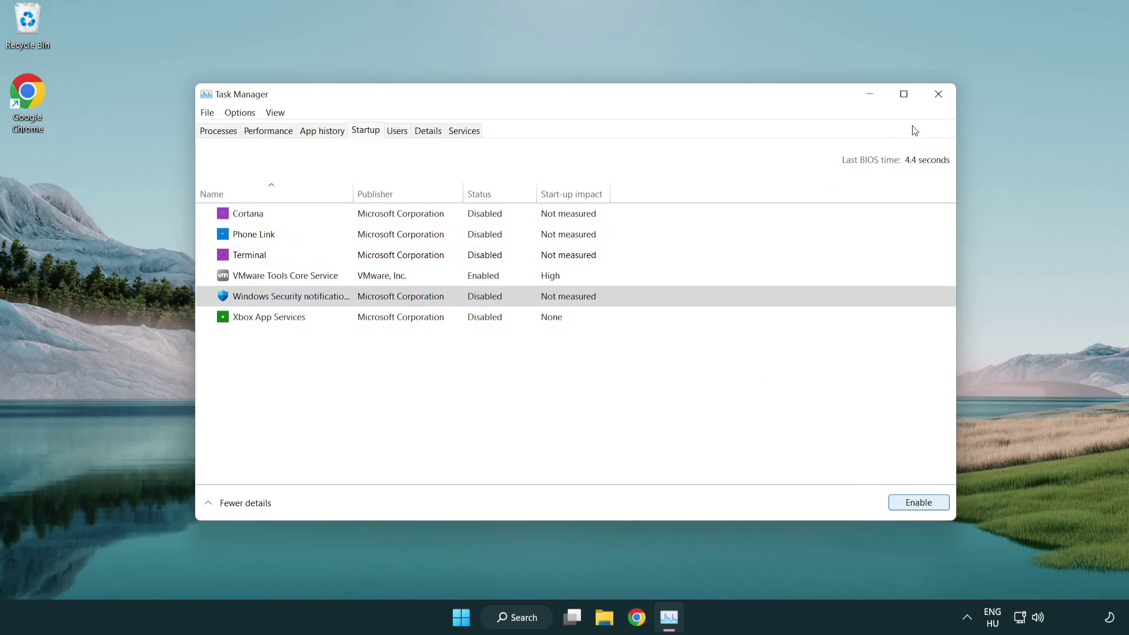
{"action": "left_click", "coordinate": [938, 95]}
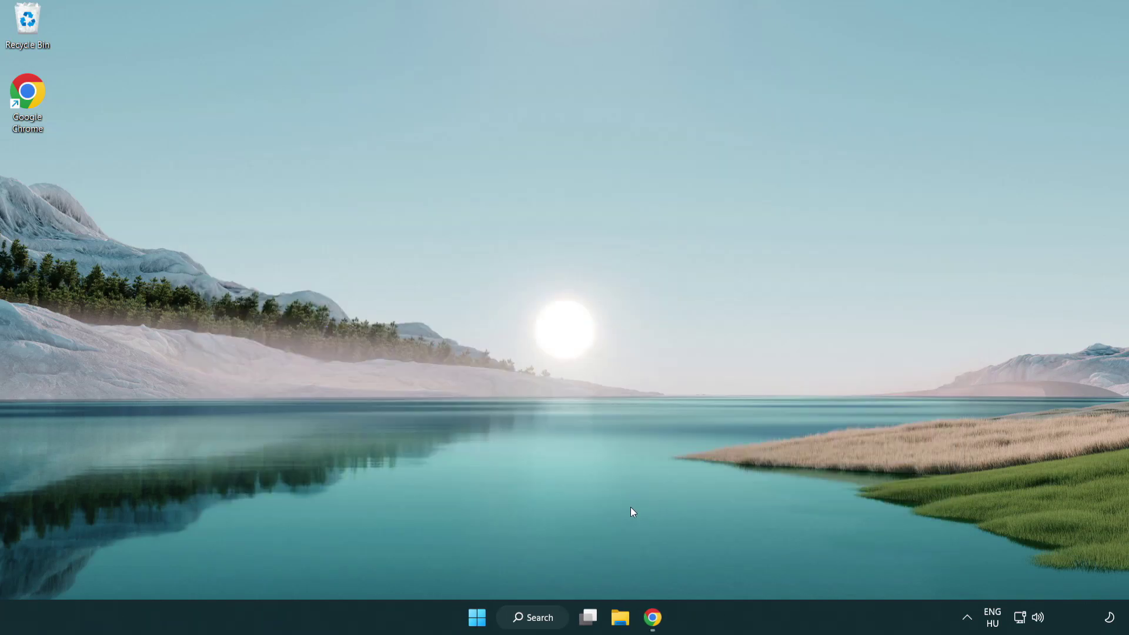
Download the DirectX End-User Runtime web installer (dxwebsetup.exe) in Chrome and launch it.
{"action": "left_click", "coordinate": [653, 618]}
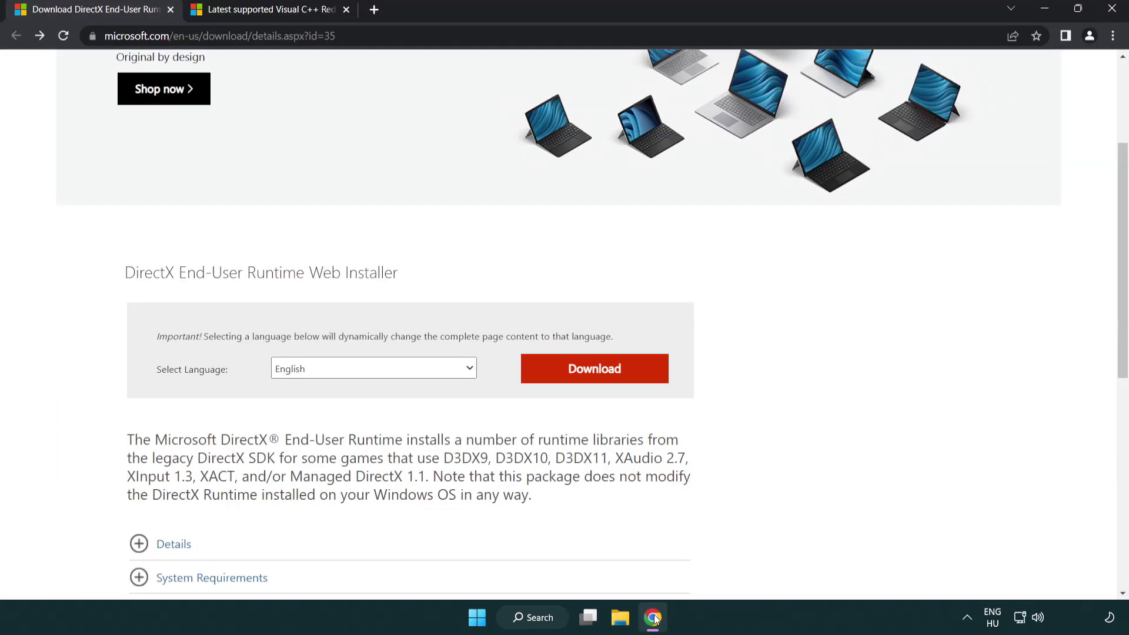
{"action": "scroll", "coordinate": [483, 524], "scroll_direction": "up", "scroll_amount": 3}
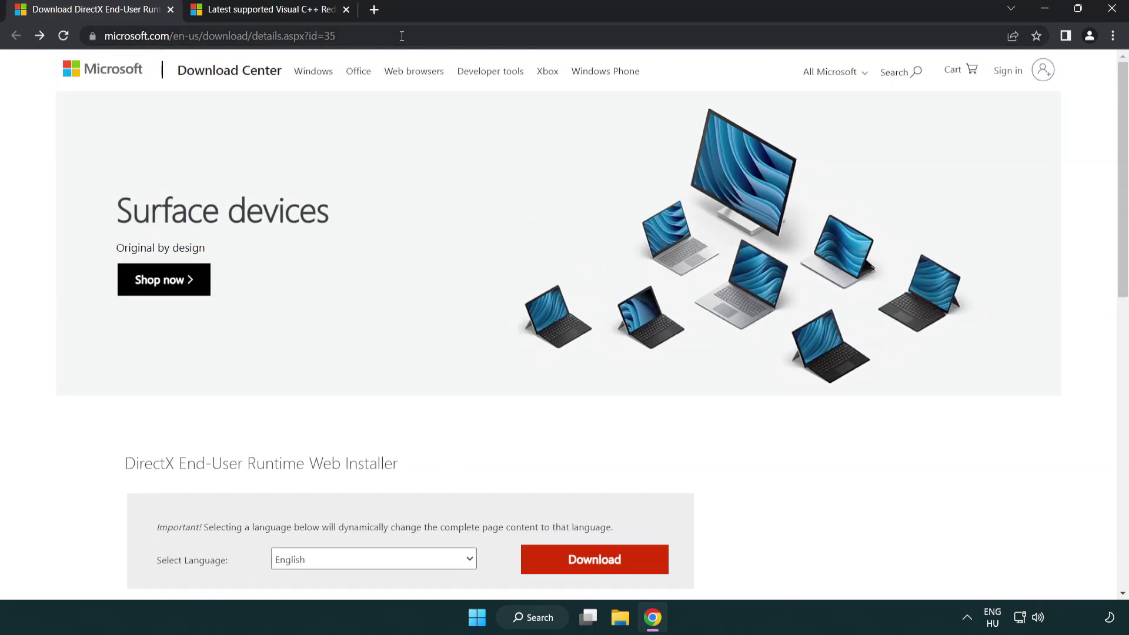
{"action": "left_click", "coordinate": [70, 33]}
{"action": "left_click", "coordinate": [1080, 255]}
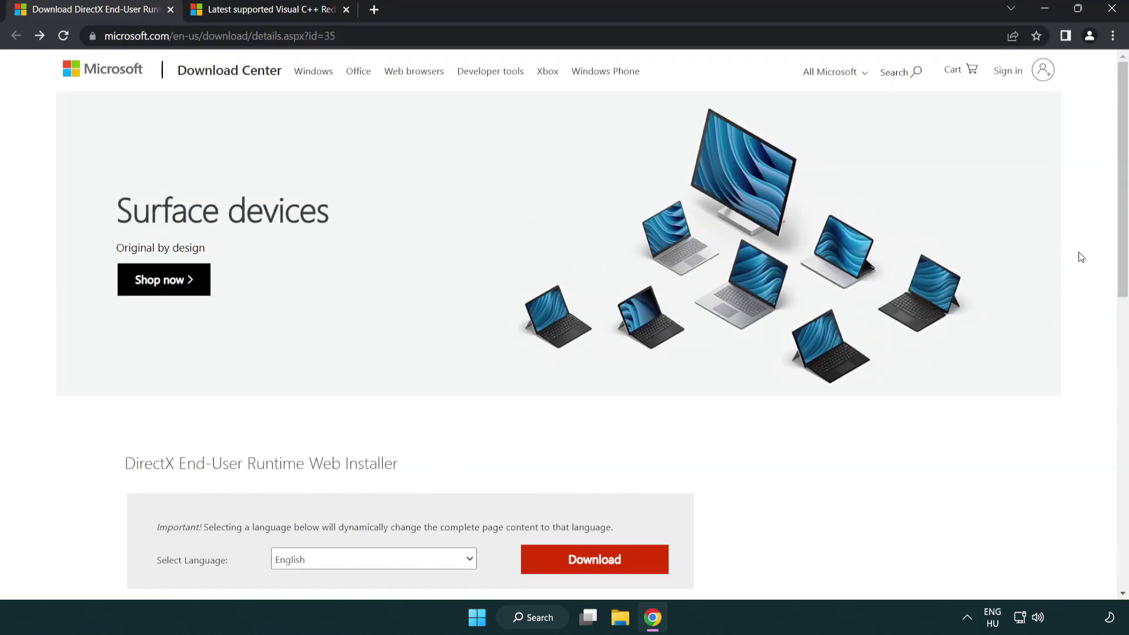
{"action": "left_click_drag", "start_coordinate": [1121, 256], "coordinate": [1120, 327]}
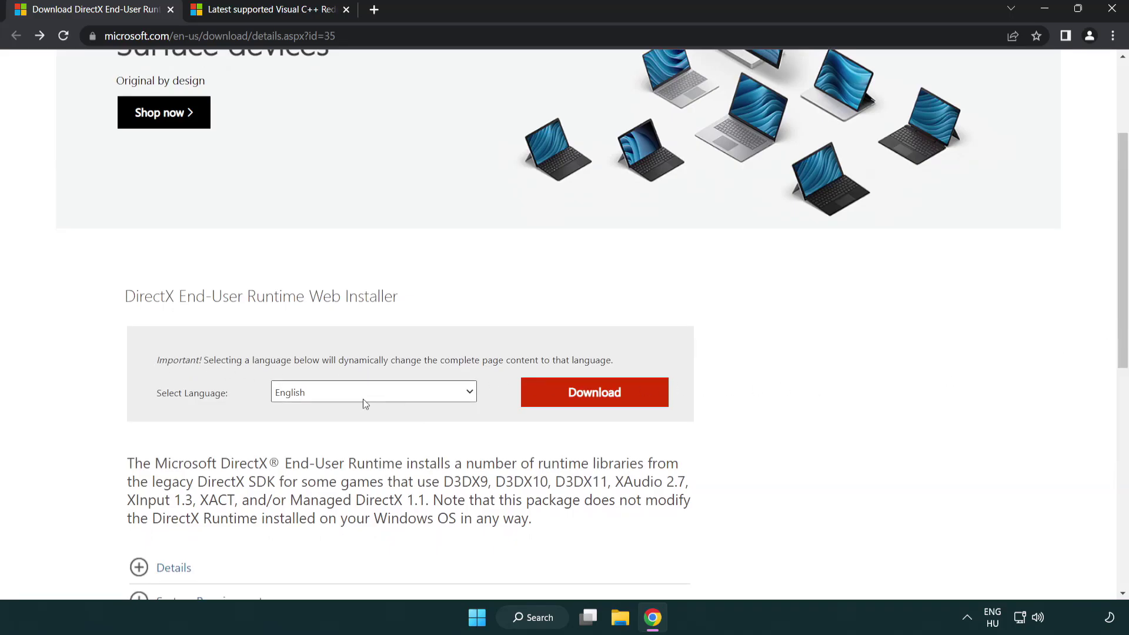
{"action": "left_click", "coordinate": [598, 403]}
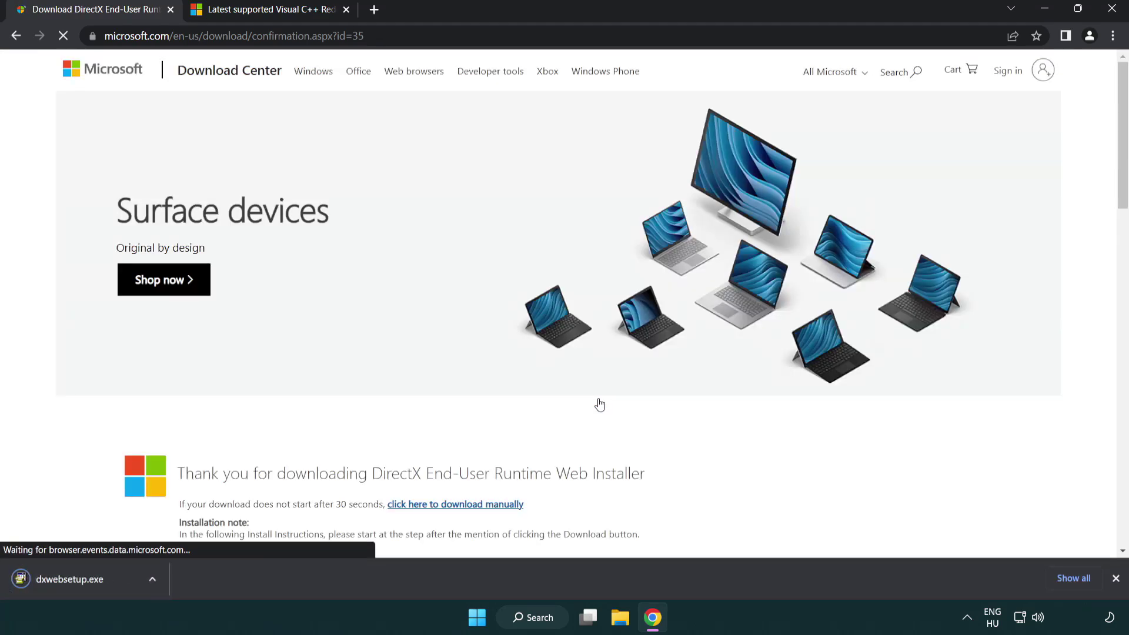
{"action": "left_click", "coordinate": [73, 581]}
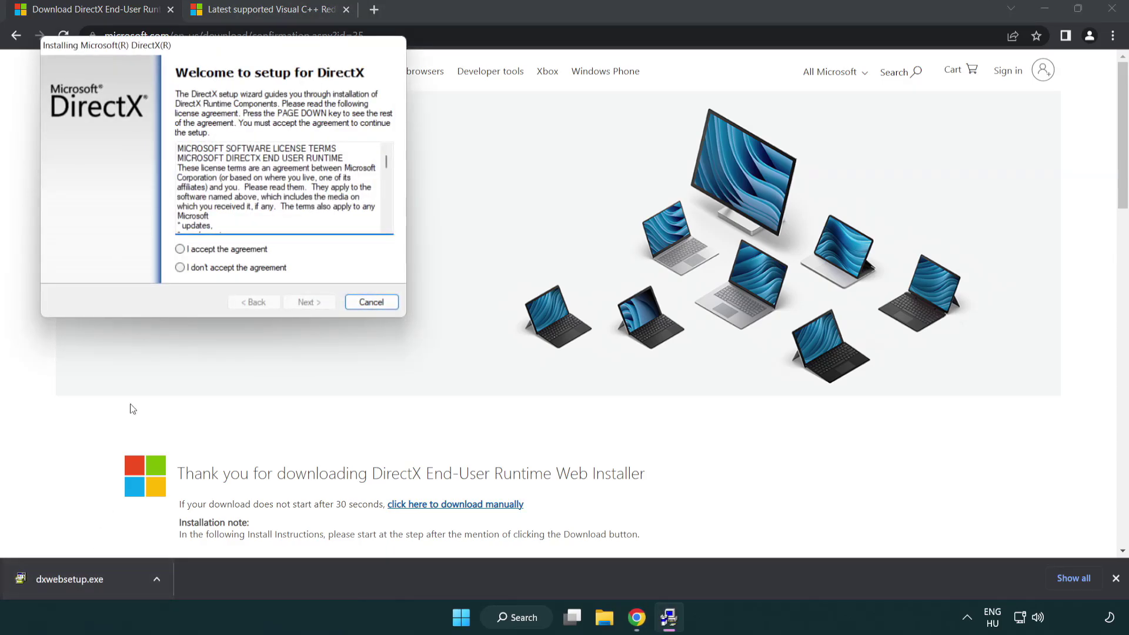
Accept the DirectX license, decline the Bing Bar, and finish setup.
{"action": "left_click_drag", "start_coordinate": [171, 45], "coordinate": [496, 177]}
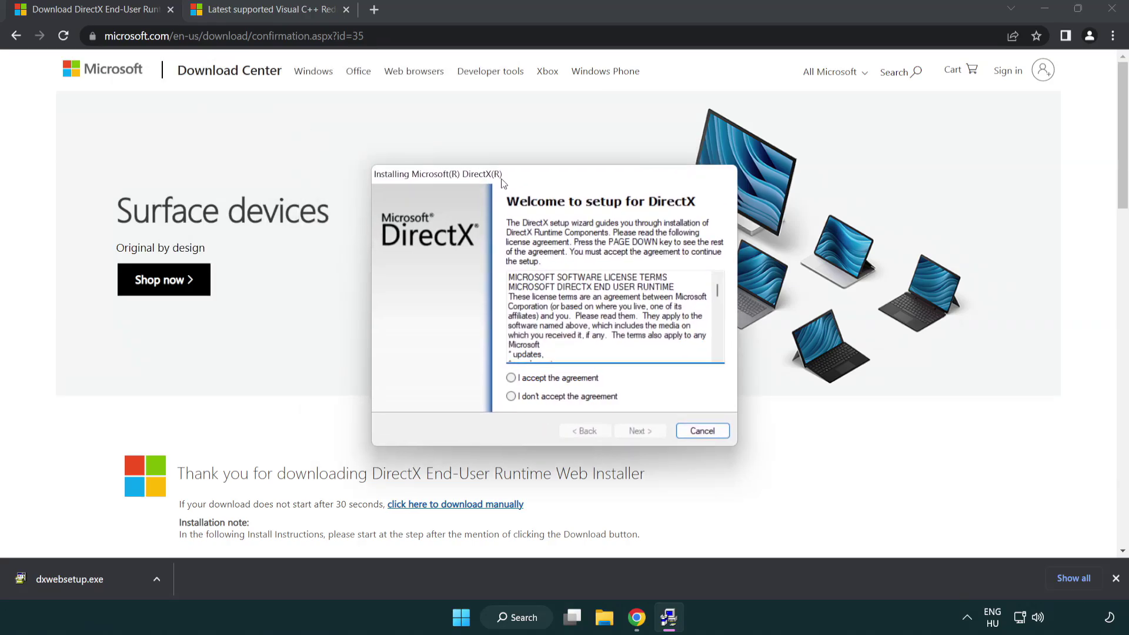
{"action": "scroll", "coordinate": [711, 290], "scroll_direction": "down", "scroll_amount": 5}
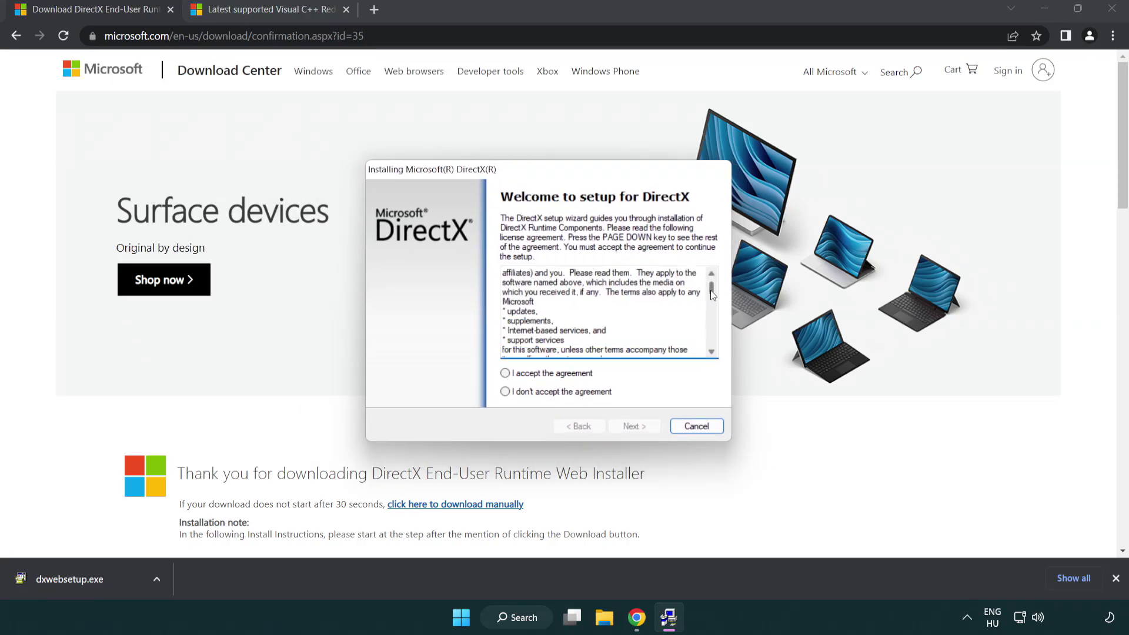
{"action": "scroll", "coordinate": [710, 291], "scroll_direction": "down", "scroll_amount": 5}
{"action": "scroll", "coordinate": [711, 290], "scroll_direction": "down", "scroll_amount": 5}
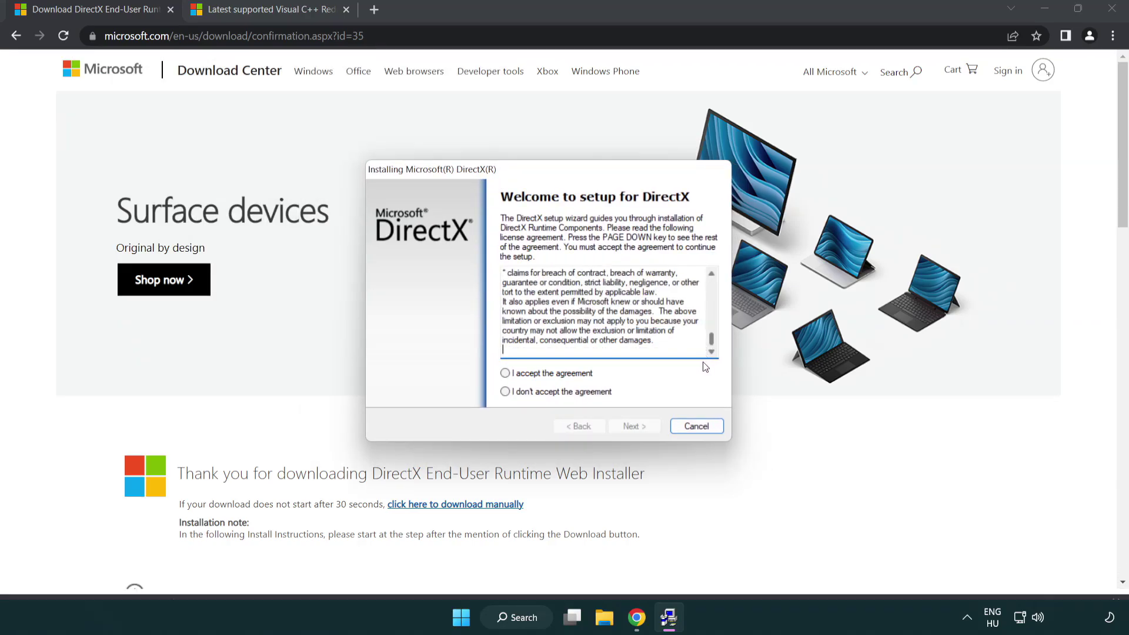
{"action": "left_click", "coordinate": [506, 373]}
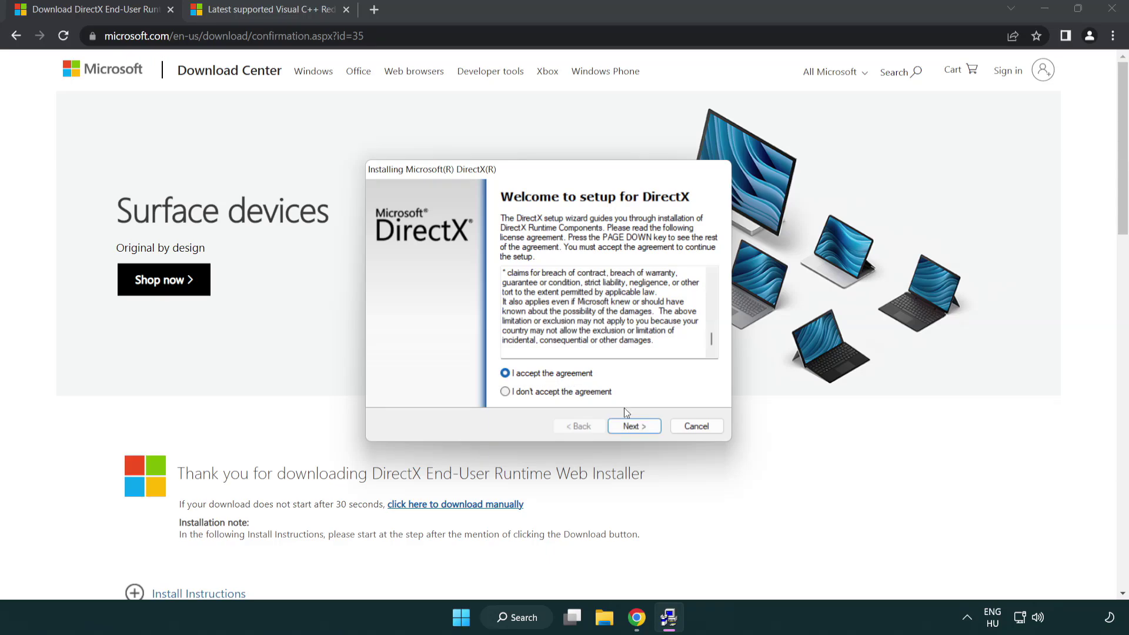
{"action": "left_click", "coordinate": [636, 429]}
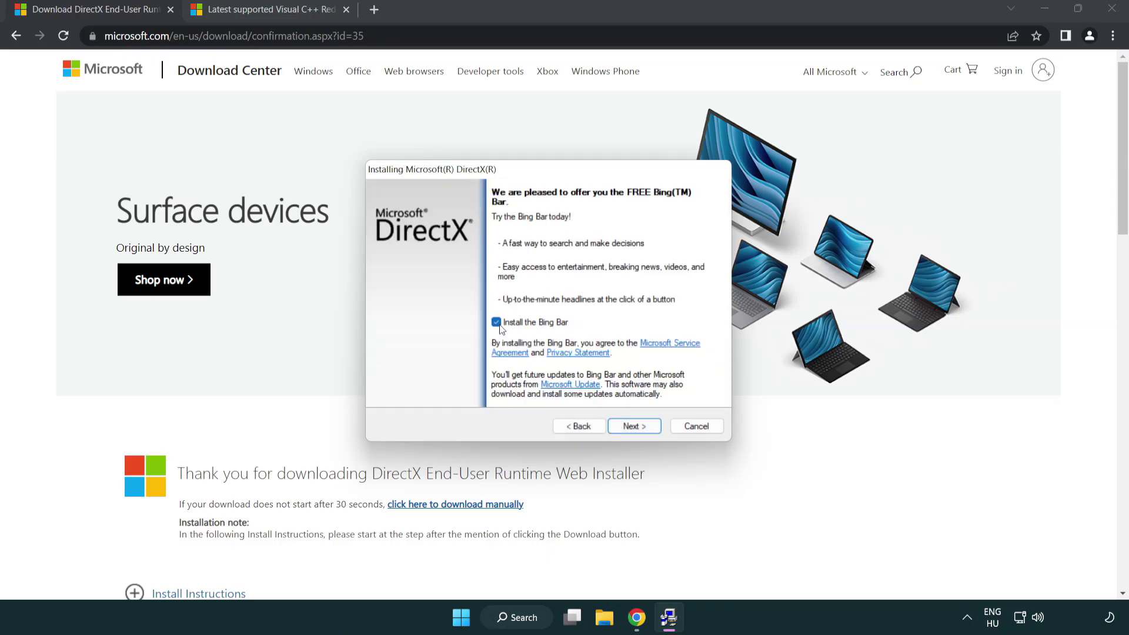
{"action": "left_click", "coordinate": [641, 429]}
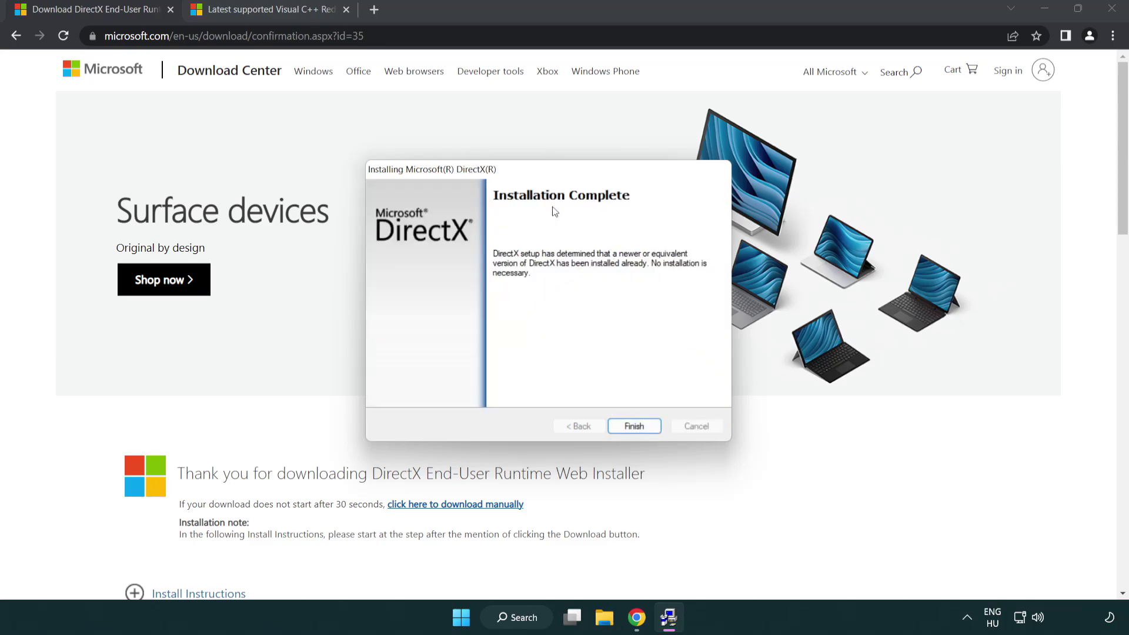
{"action": "left_click", "coordinate": [636, 420]}
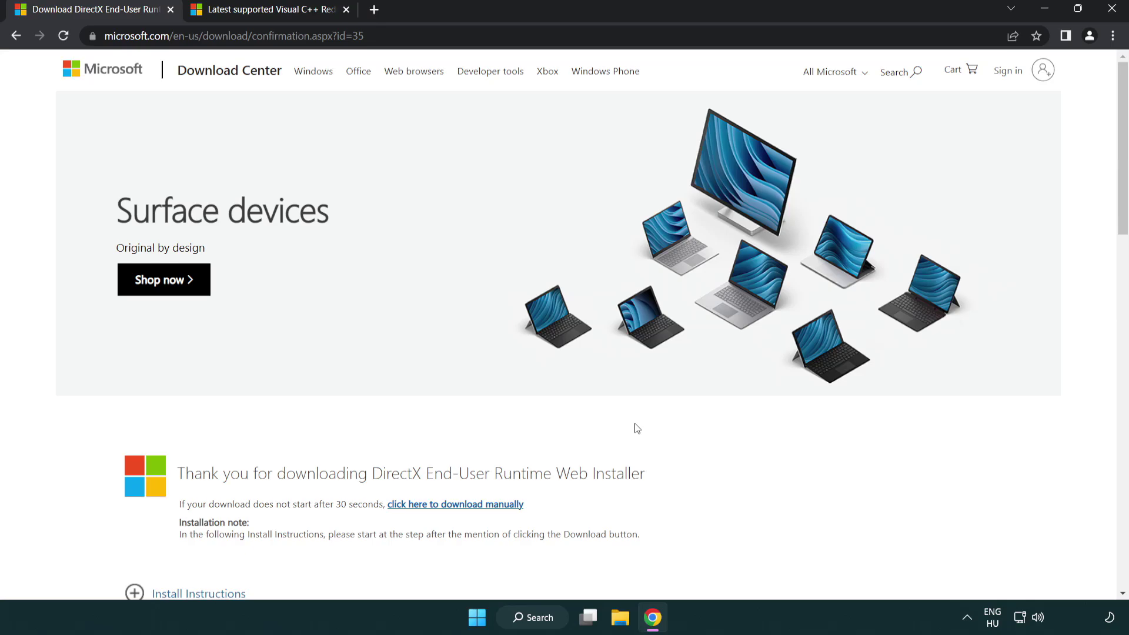
Close the DirectX tab and download the ARM64, x86 and x64 Visual C++ 2015-2022 redistributables.
{"action": "left_click", "coordinate": [171, 9]}
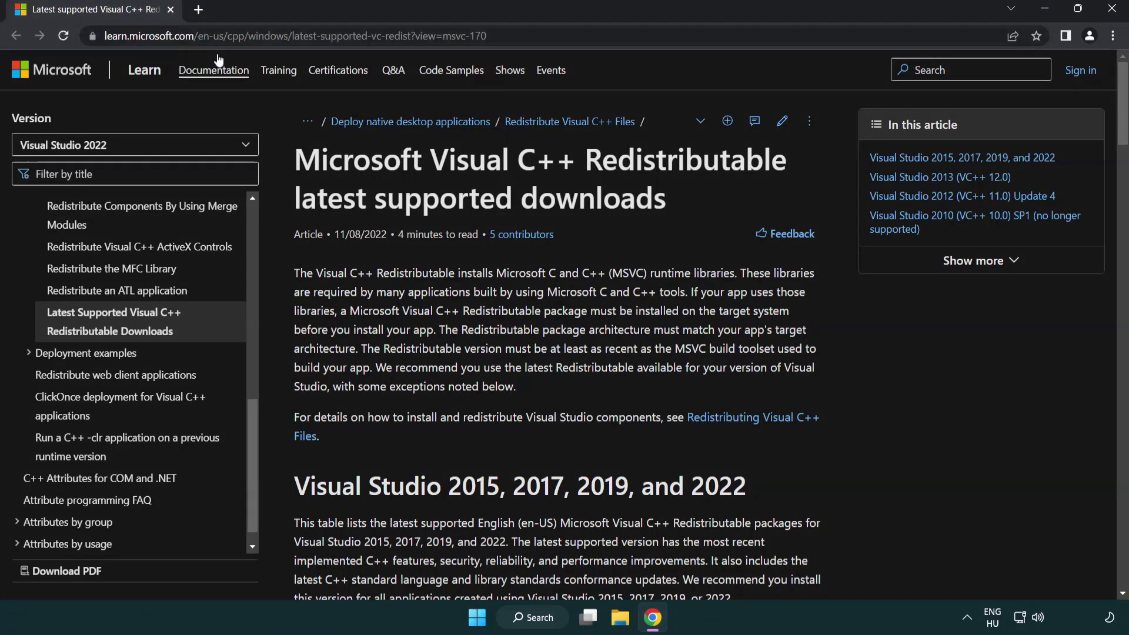
{"action": "left_click", "coordinate": [521, 36]}
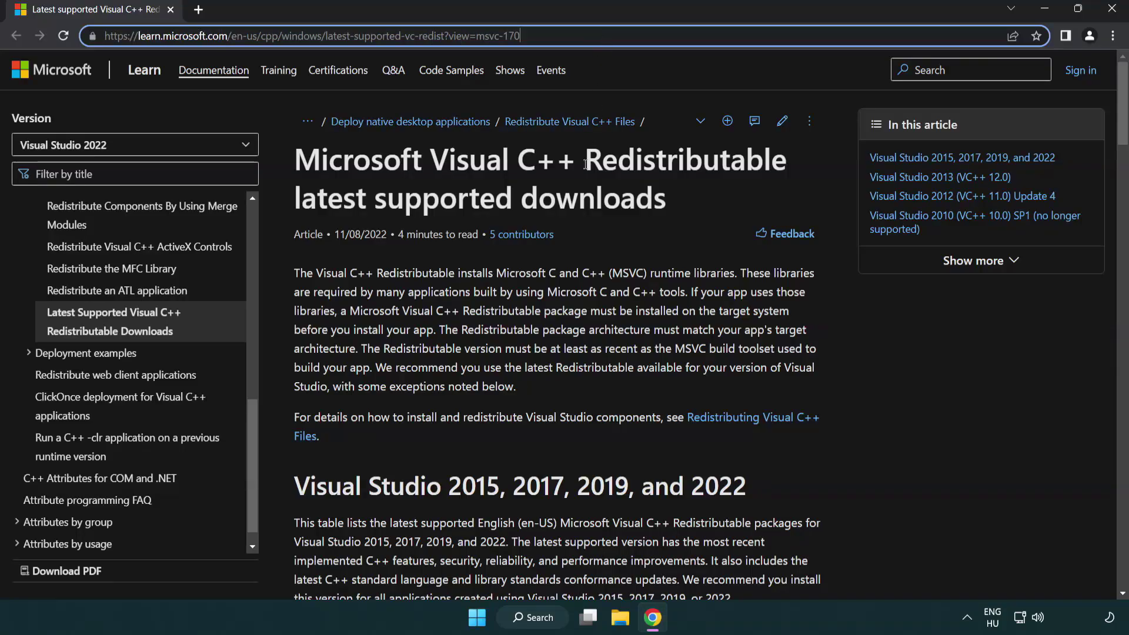
{"action": "left_click", "coordinate": [581, 195]}
{"action": "scroll", "coordinate": [582, 196], "scroll_direction": "down", "scroll_amount": 3}
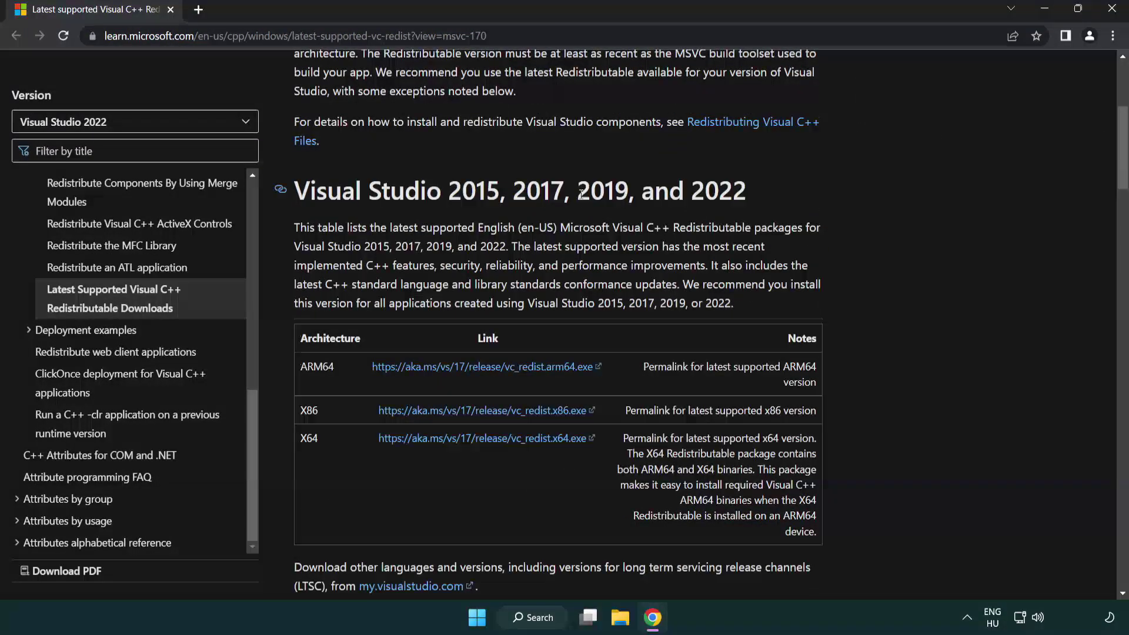
{"action": "scroll", "coordinate": [572, 206], "scroll_direction": "down", "scroll_amount": 1}
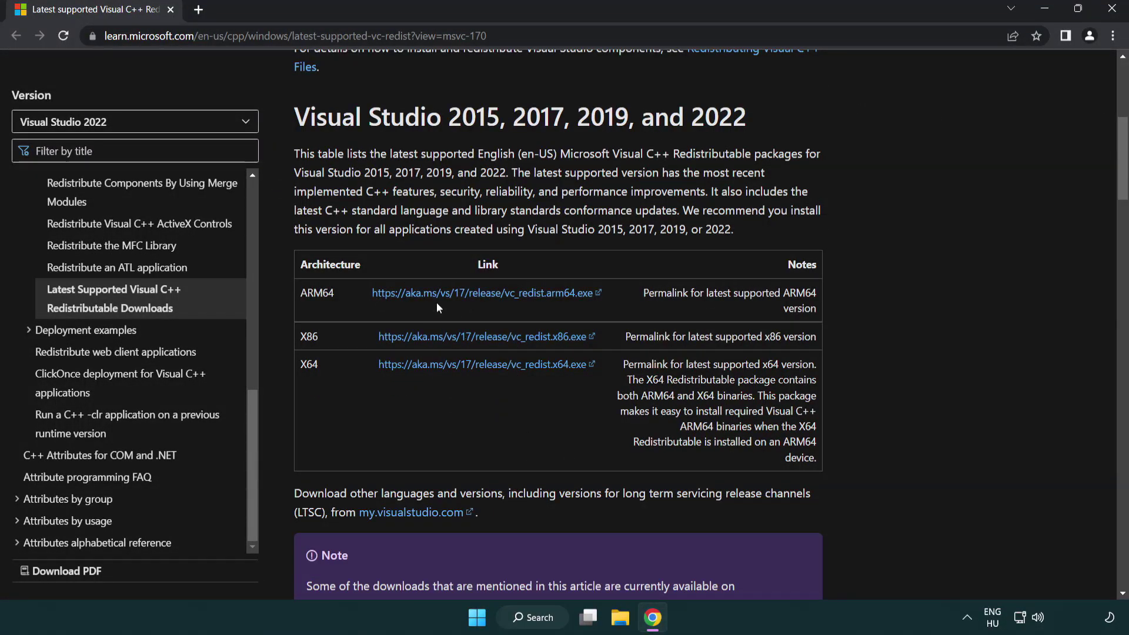
{"action": "left_click", "coordinate": [462, 298]}
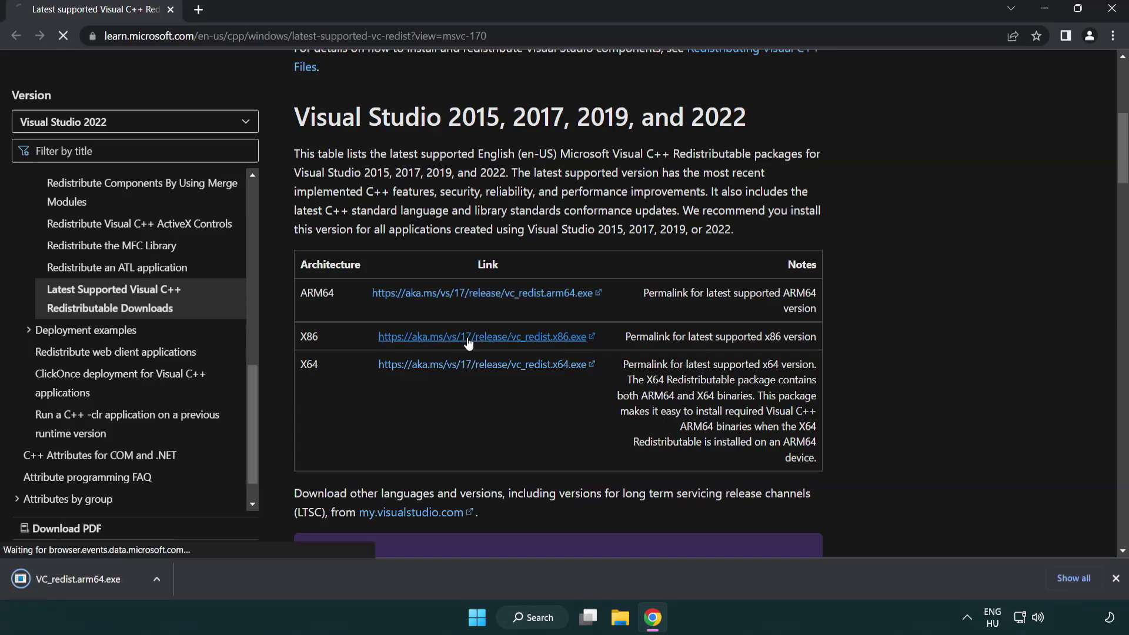
{"action": "left_click", "coordinate": [473, 369]}
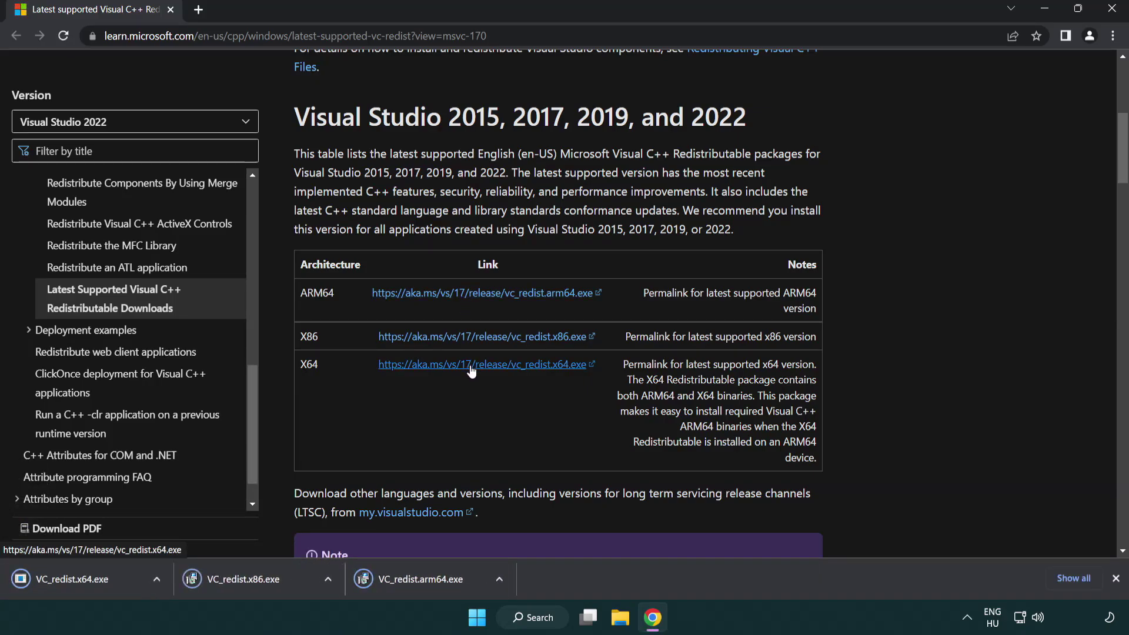
Accept the license and attempt the ARM64 redistributable install, dismissing it after it fails as unsupported.
{"action": "left_click", "coordinate": [432, 588]}
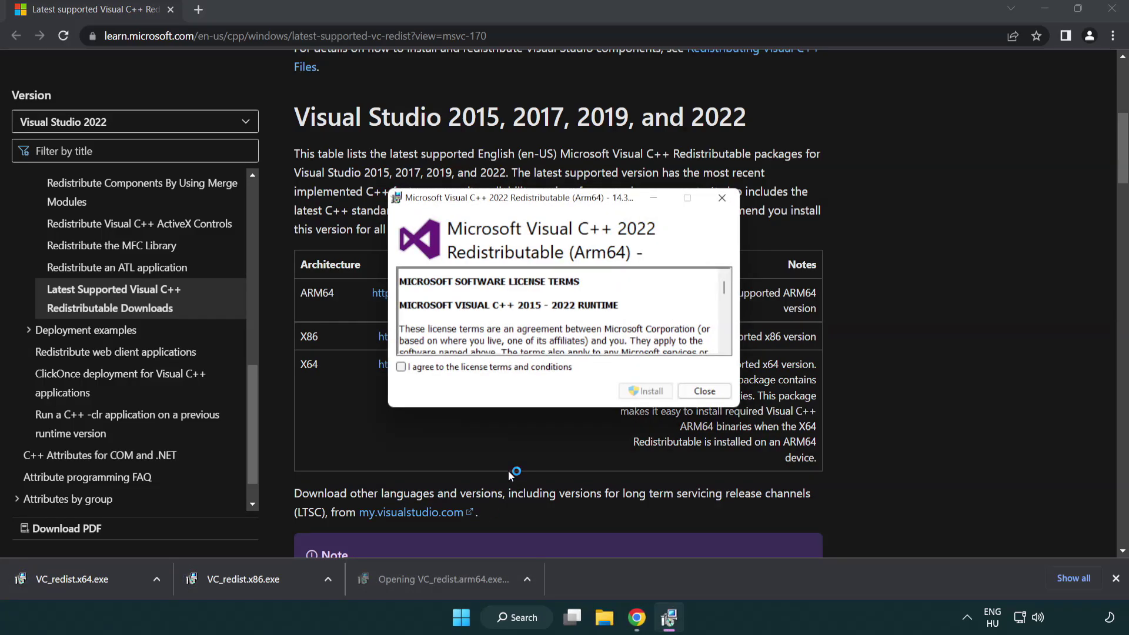
{"action": "left_click_drag", "start_coordinate": [725, 288], "coordinate": [689, 357]}
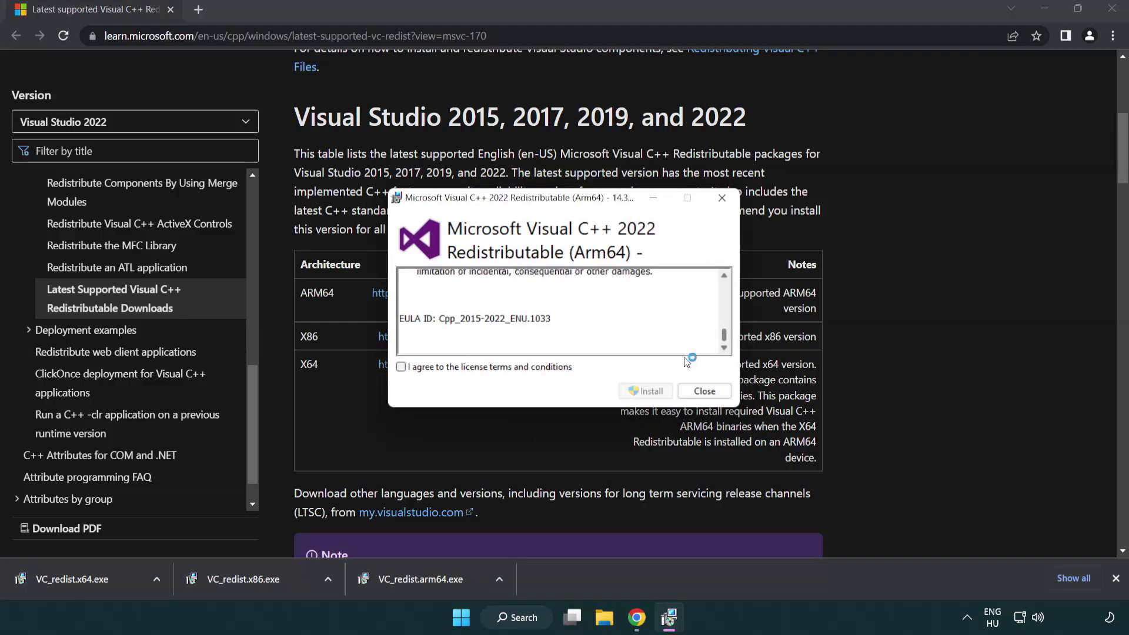
{"action": "left_click", "coordinate": [405, 367]}
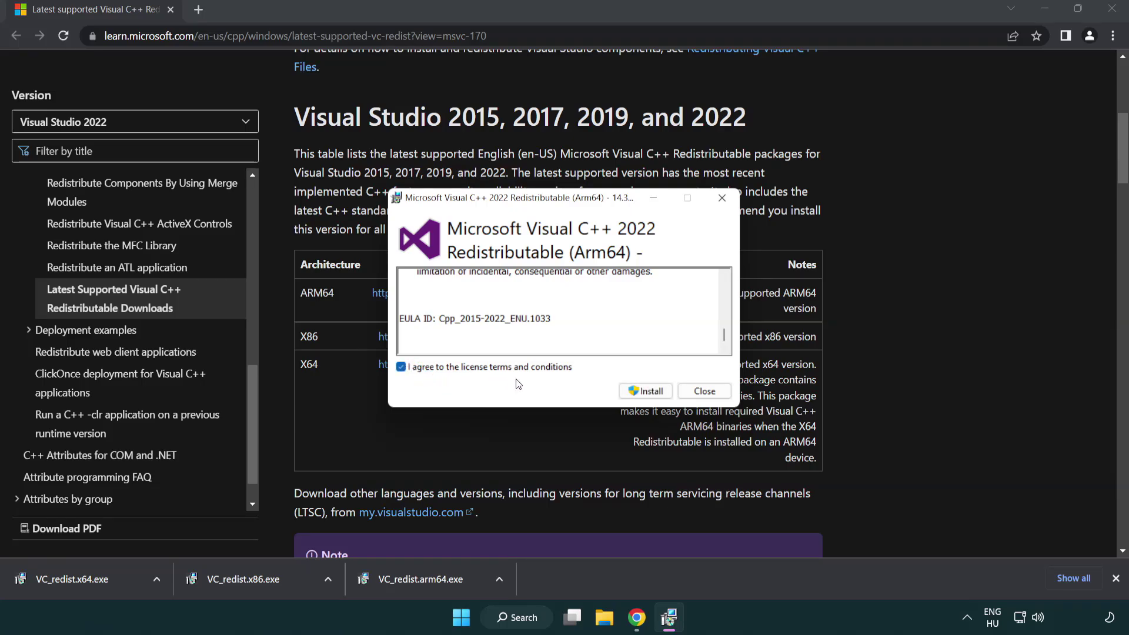
{"action": "left_click", "coordinate": [629, 391]}
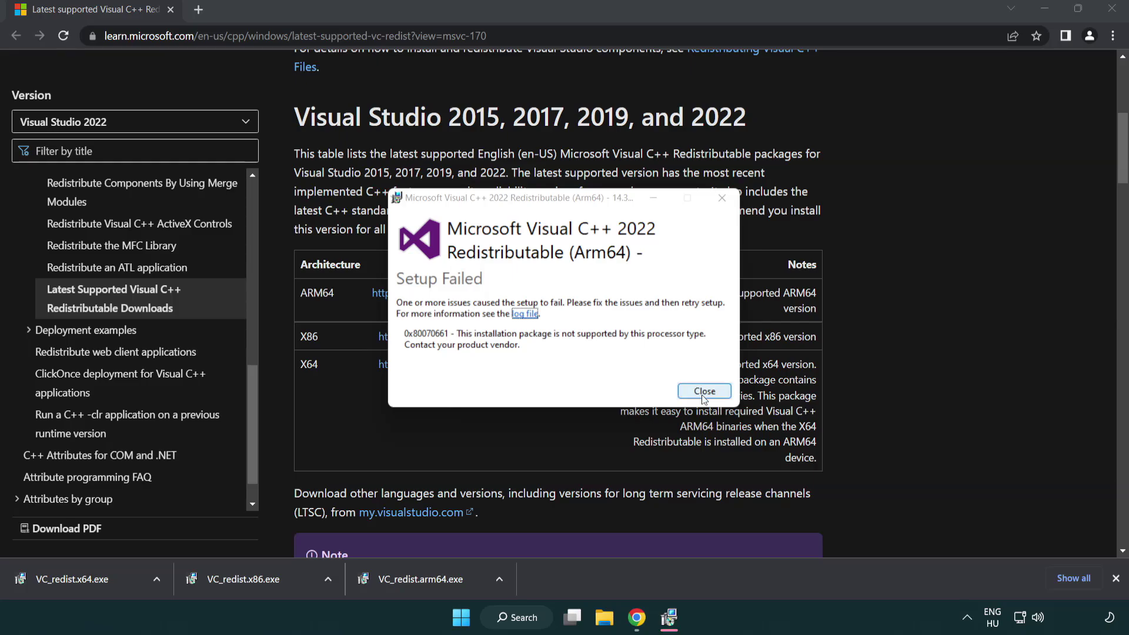
{"action": "left_click", "coordinate": [705, 391]}
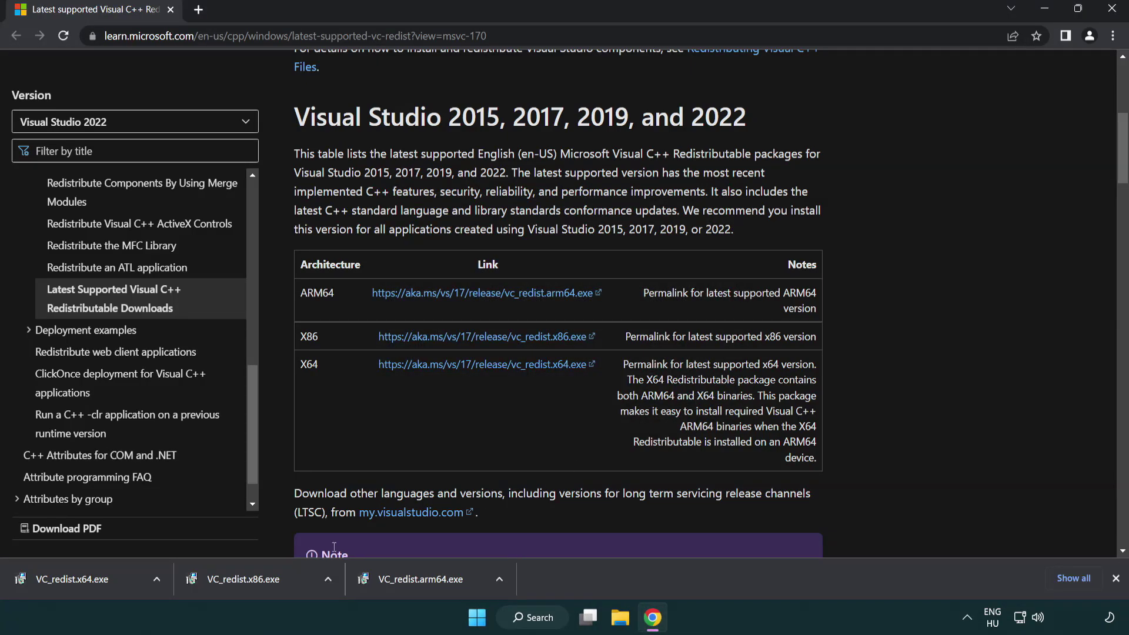
Install the x86 and x64 redistributables without restarting, then close Chrome.
{"action": "left_click", "coordinate": [252, 586]}
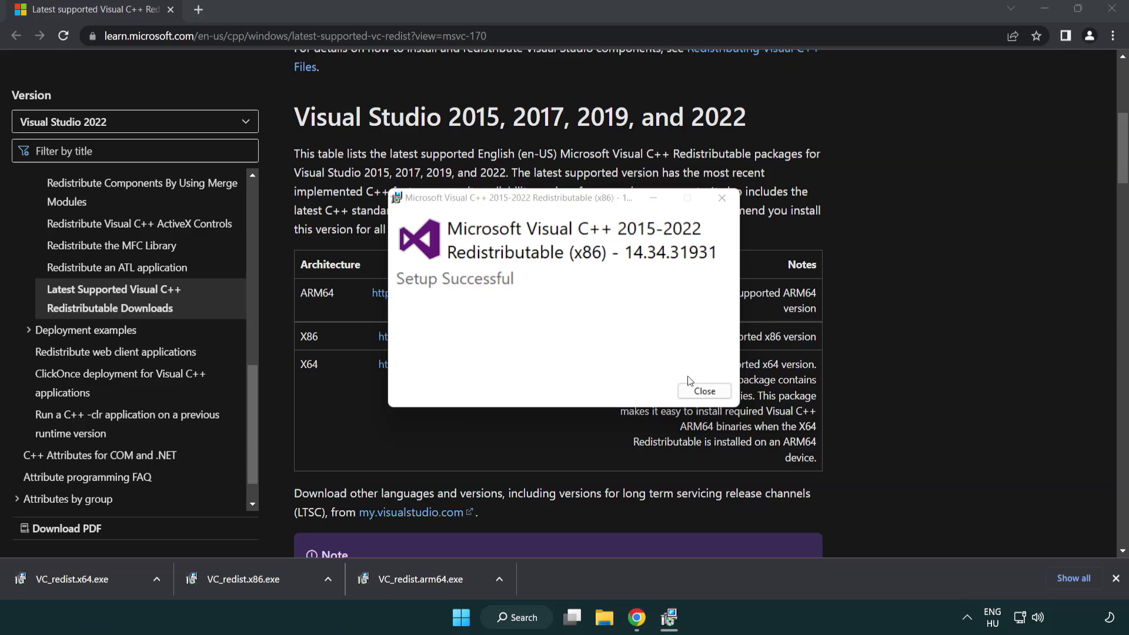
{"action": "left_click", "coordinate": [704, 391]}
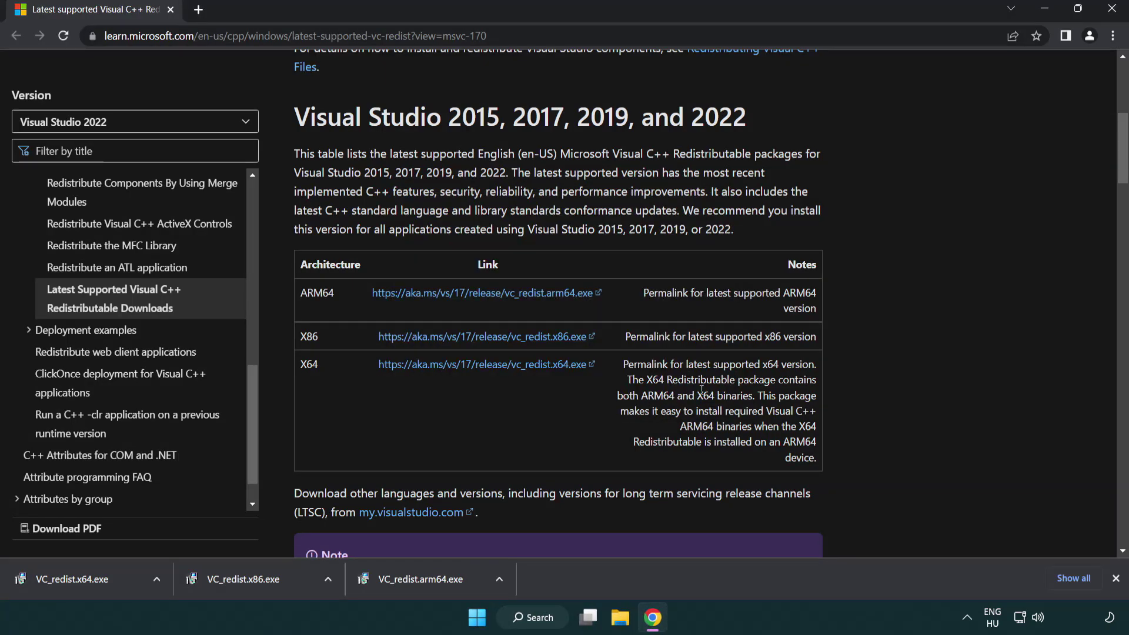
{"action": "left_click", "coordinate": [85, 577]}
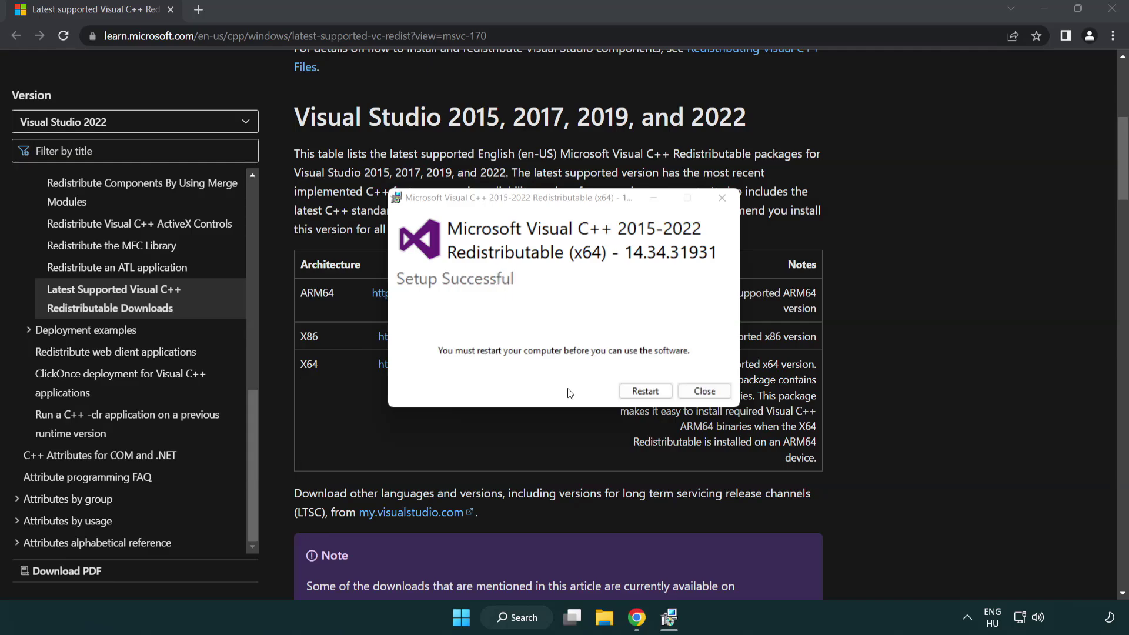
{"action": "left_click", "coordinate": [705, 391]}
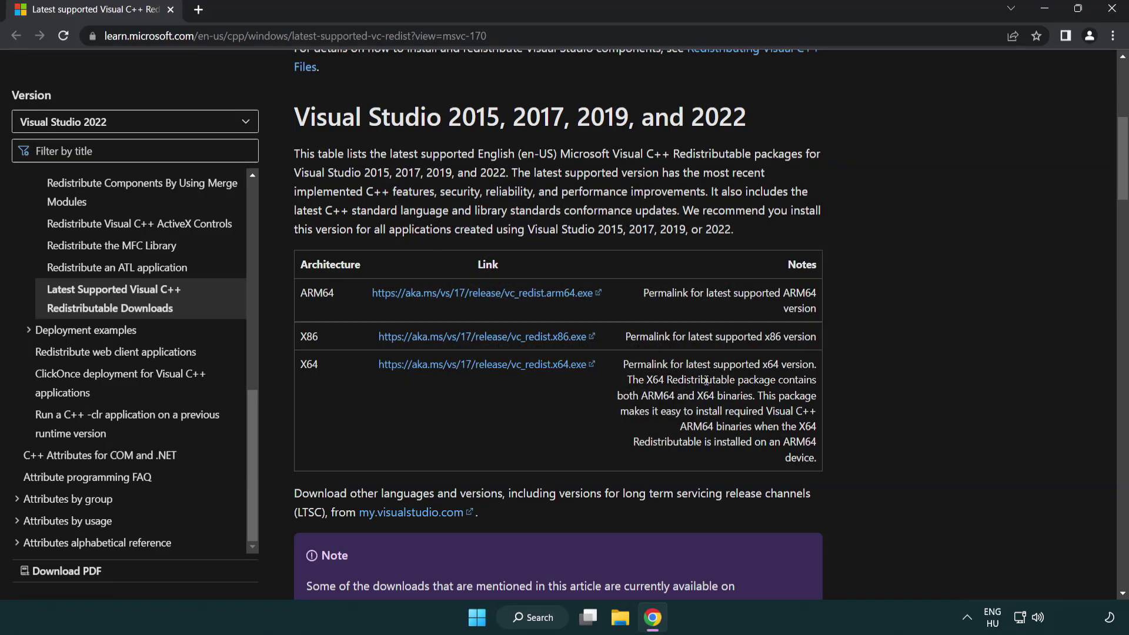
{"action": "left_click", "coordinate": [1112, 11]}
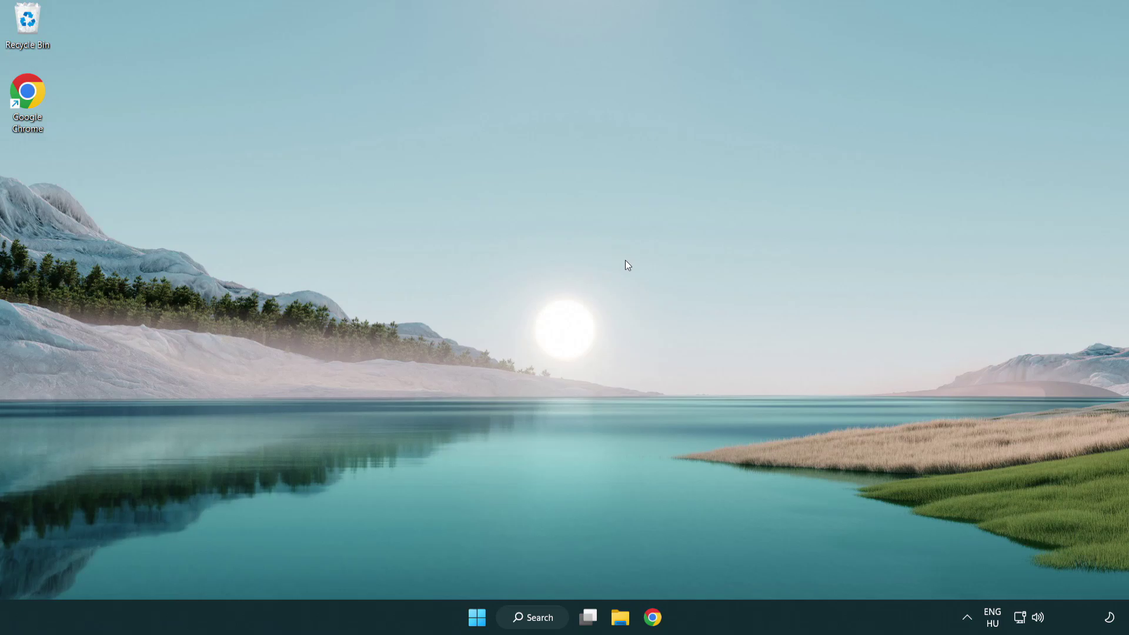
Search for cmd and launch Command Prompt as administrator.
{"action": "left_click", "coordinate": [527, 618]}
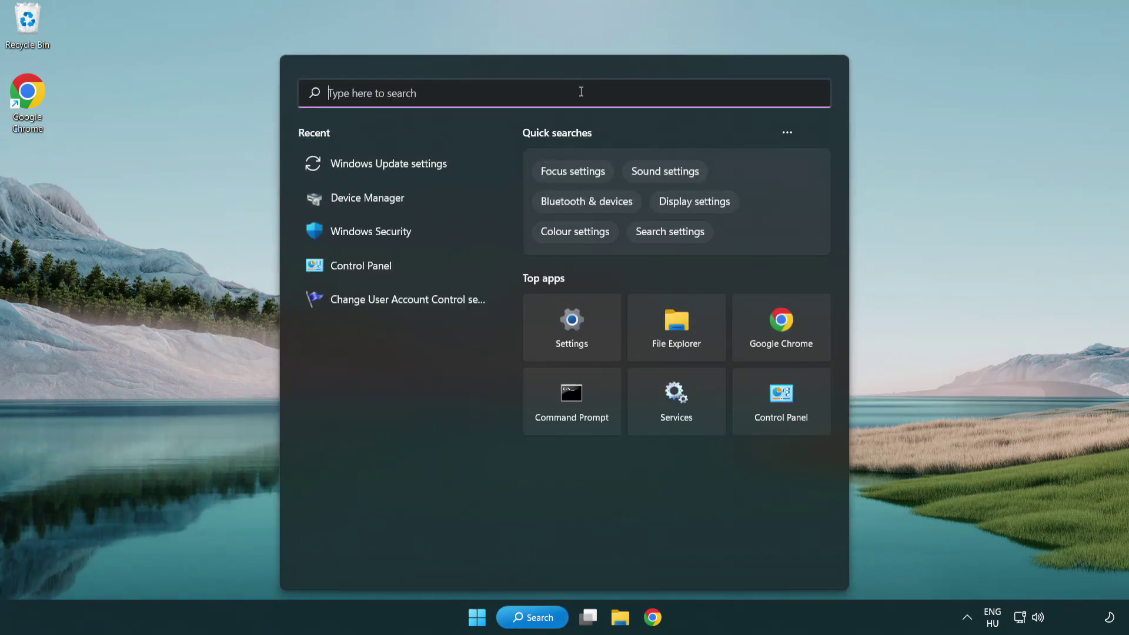
{"action": "type", "text": "cmd"}
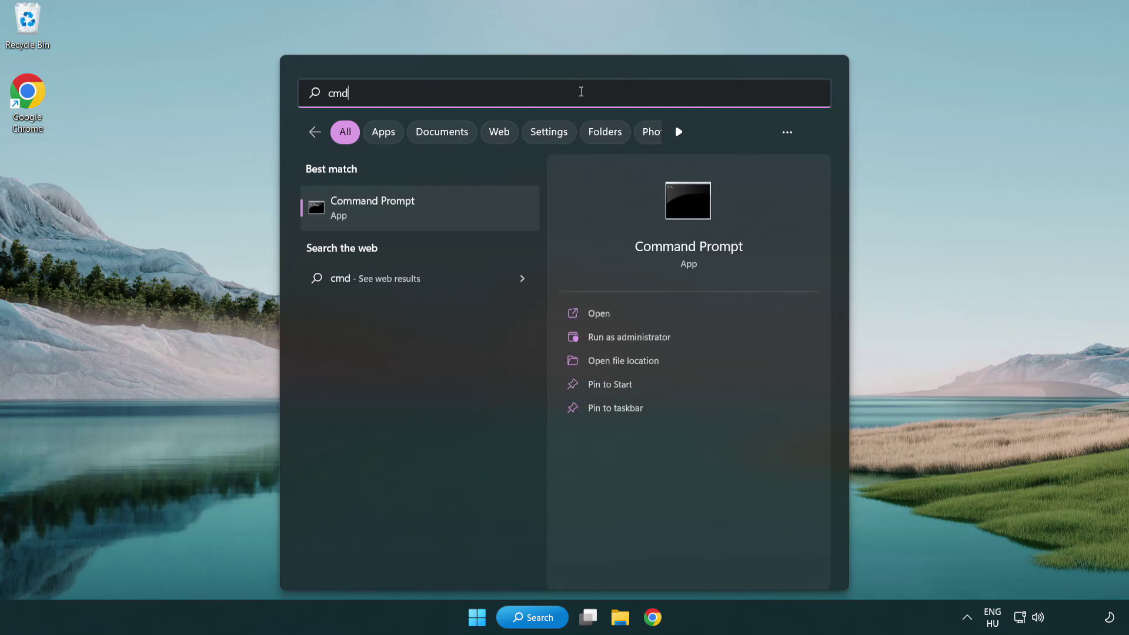
{"action": "right_click", "coordinate": [432, 211]}
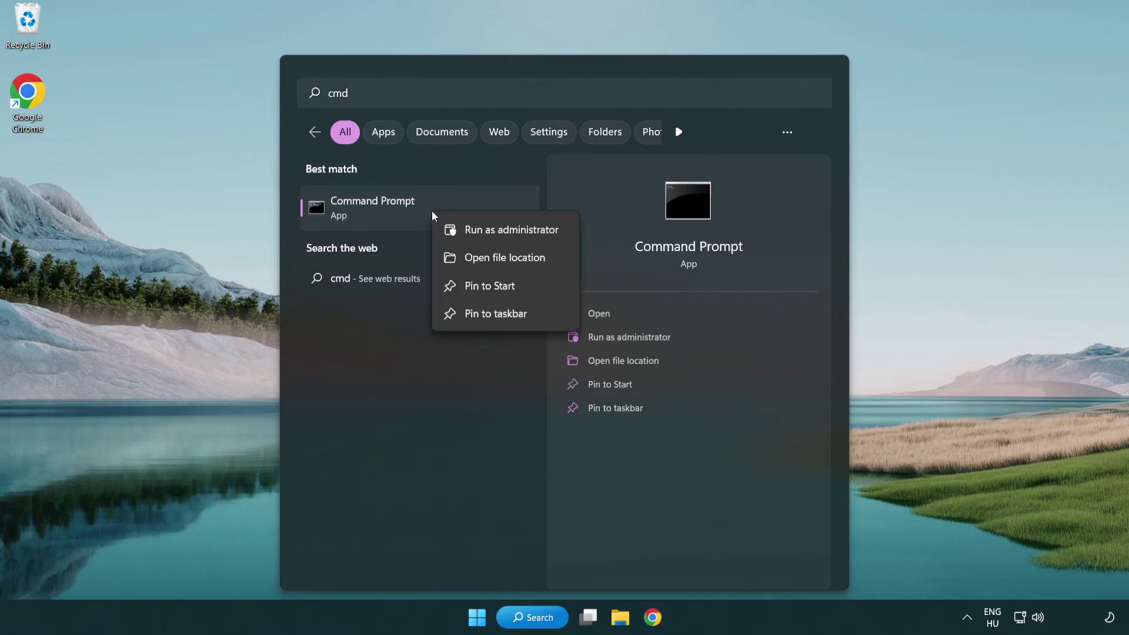
{"action": "left_click", "coordinate": [511, 231]}
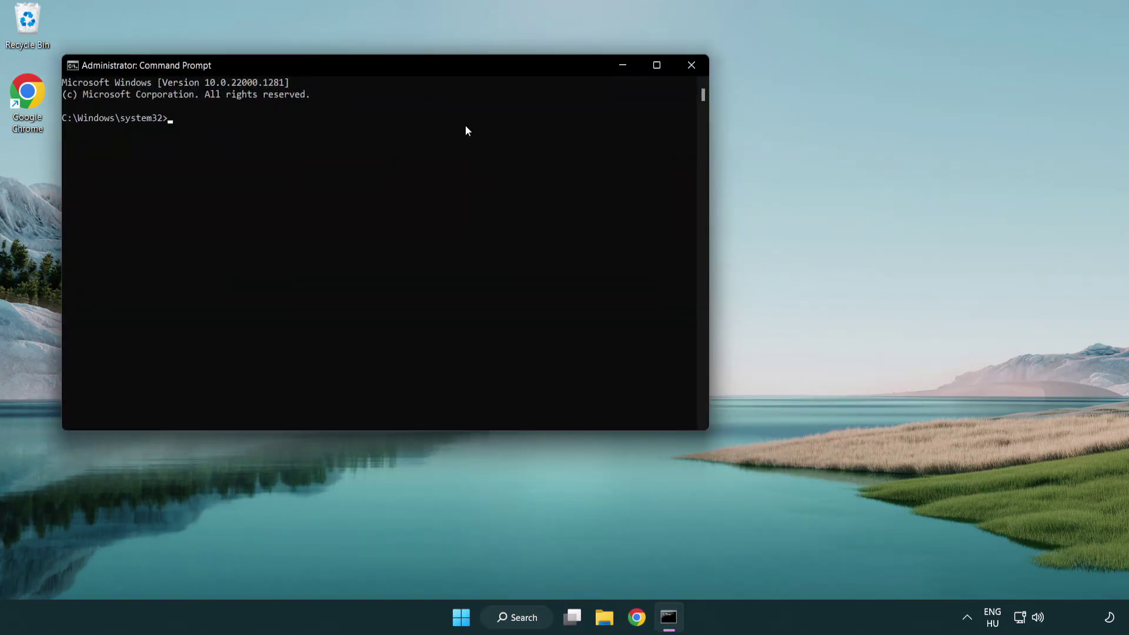
Run sfc /scannow until it reports no integrity violations, then close Command Prompt.
{"action": "left_click_drag", "start_coordinate": [404, 69], "coordinate": [569, 121]}
{"action": "type", "text": "sfc /scannow"}
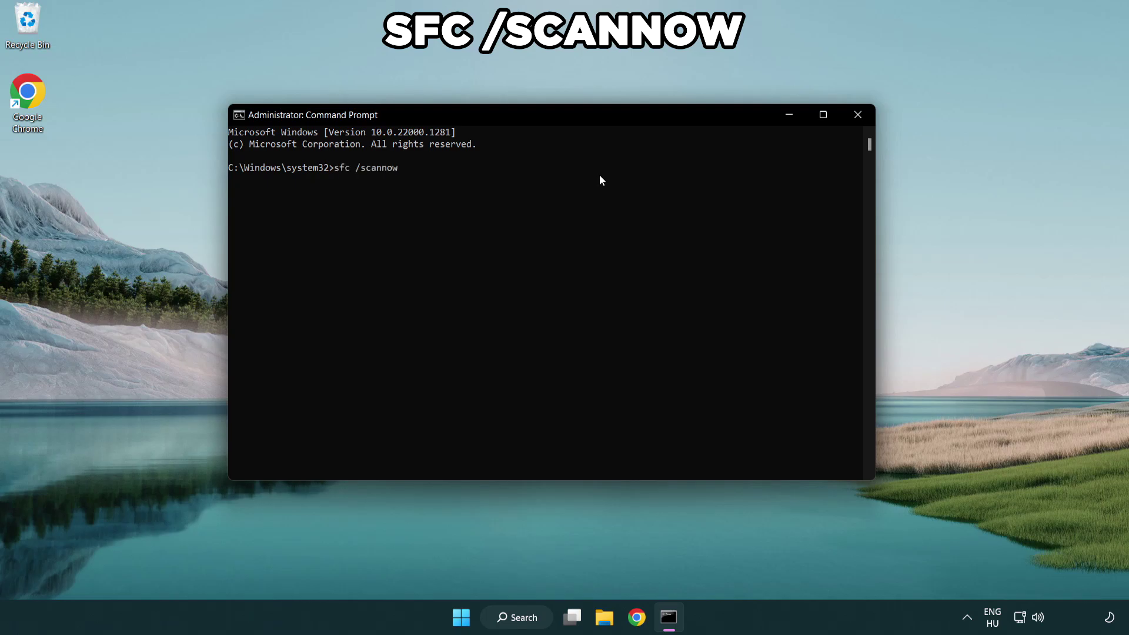
{"action": "key", "text": "Return"}
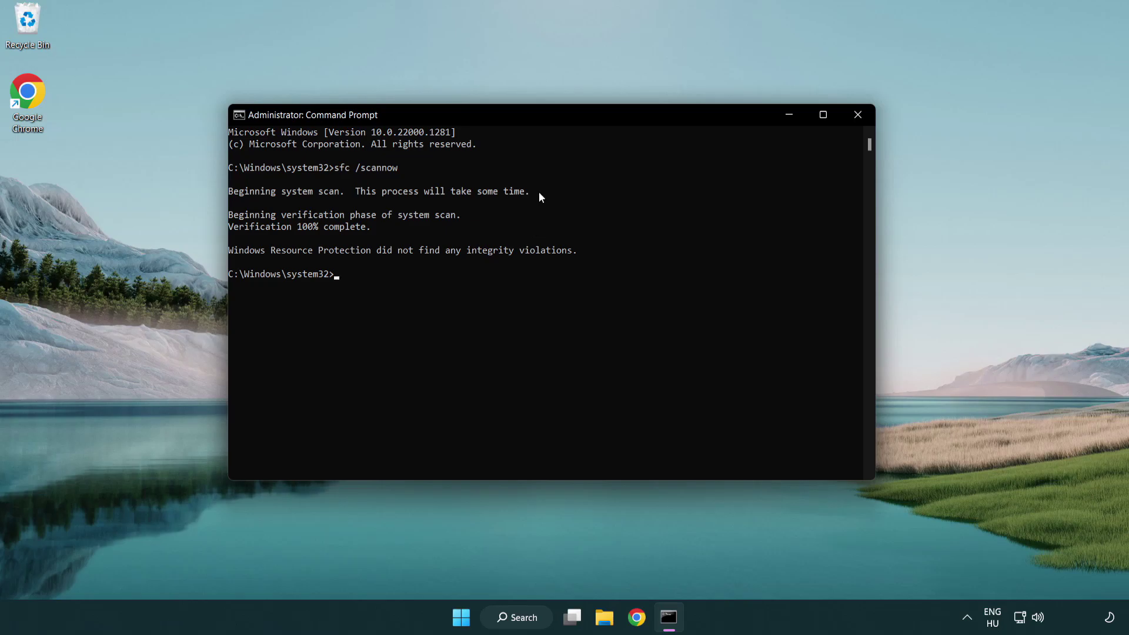
{"action": "left_click", "coordinate": [857, 116]}
Show the Start menu power options, listing Sleep, Shut down and Restart.
{"action": "left_click", "coordinate": [469, 623]}
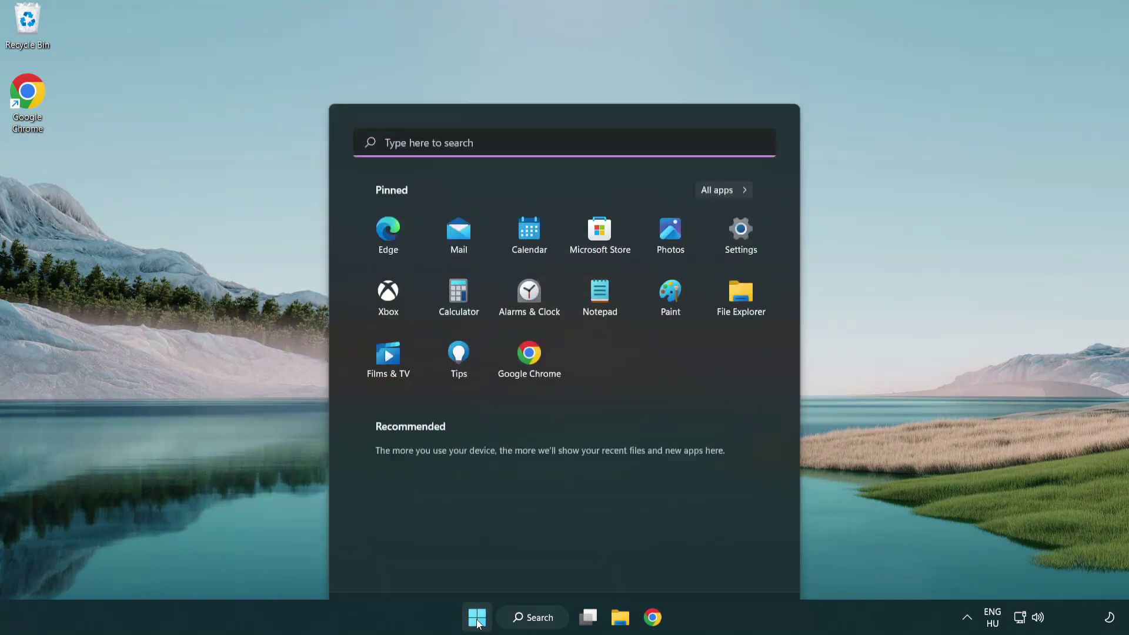
{"action": "left_click", "coordinate": [750, 566]}
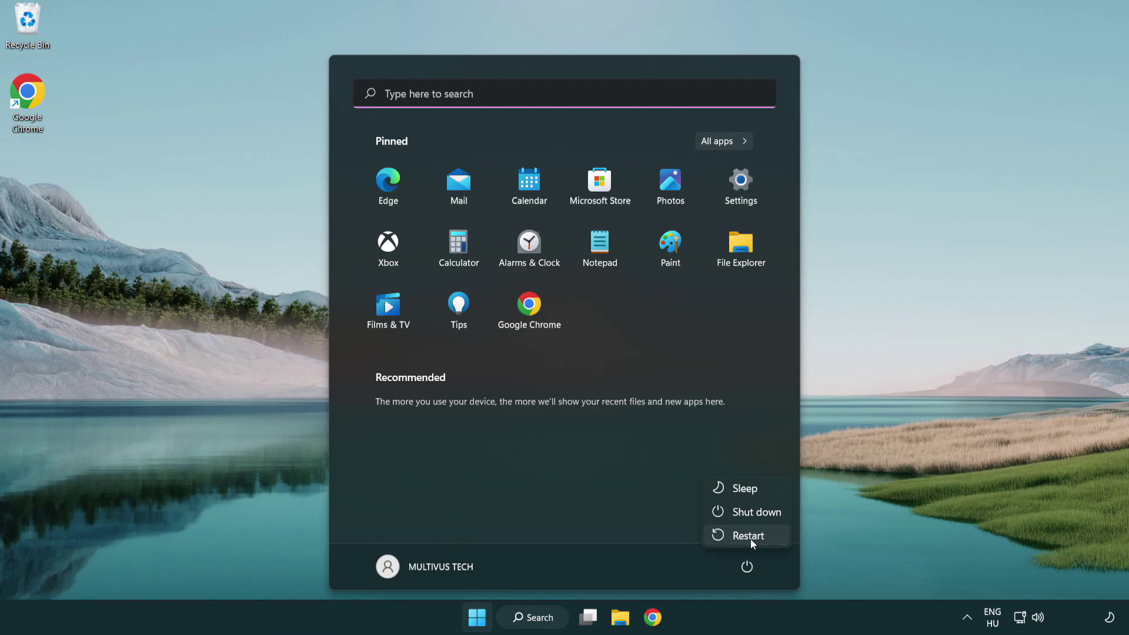